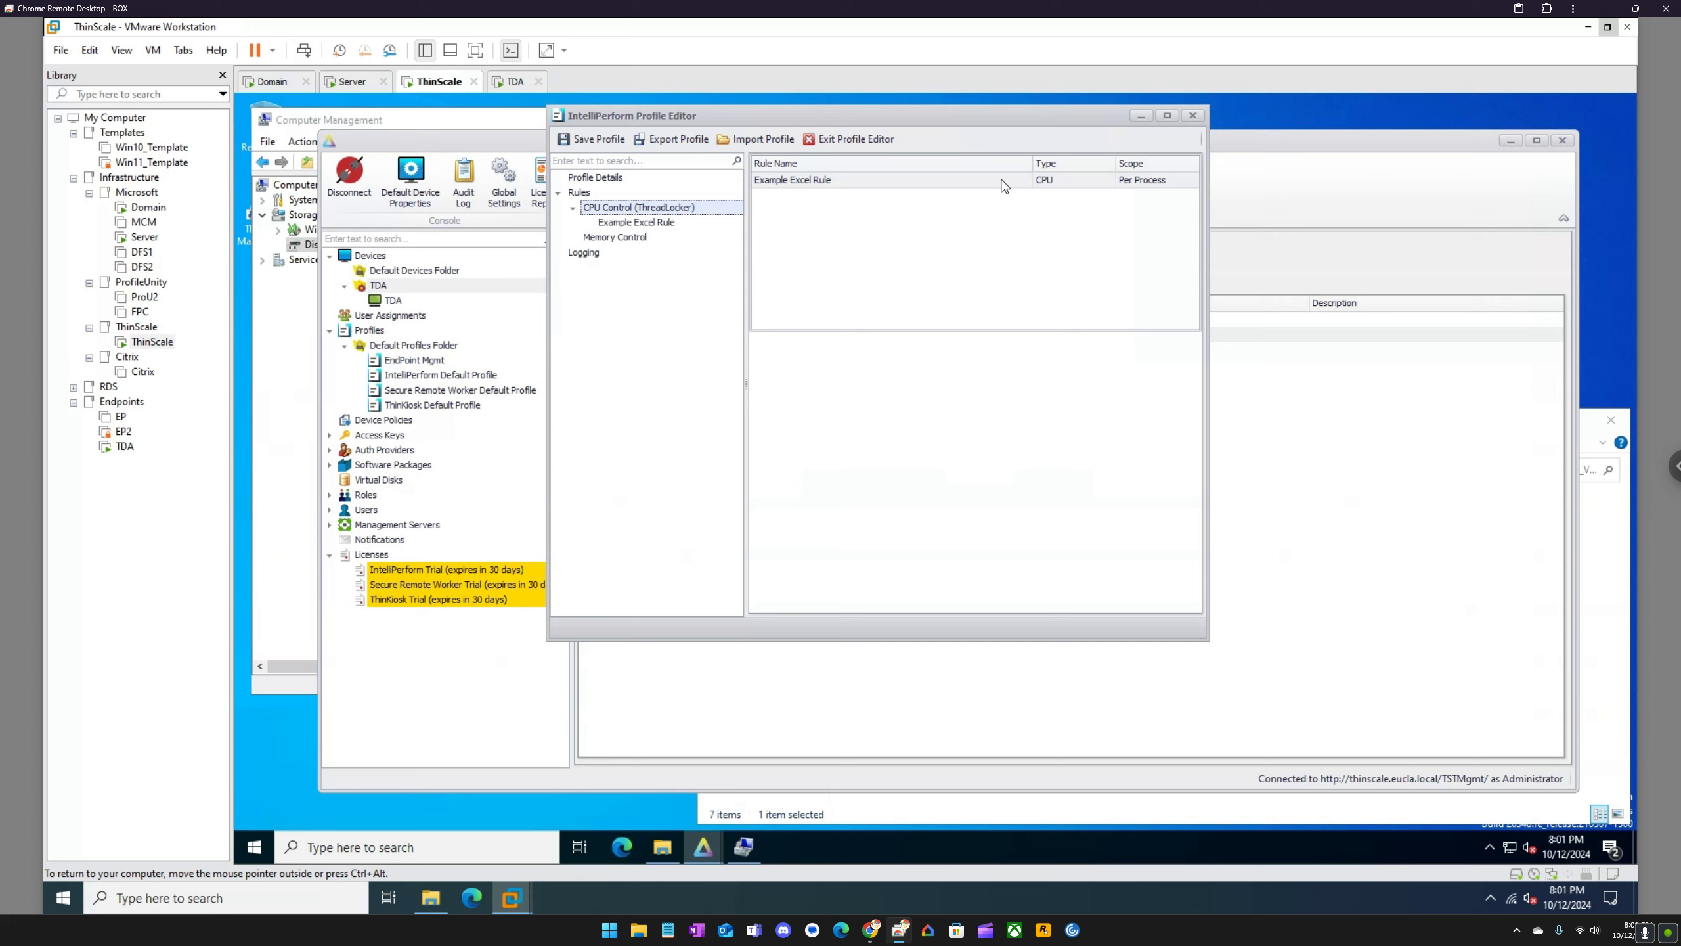
Step: Open the Example Excel Rule under CPU Control, read its description, and close it without changes
{"action": "left_click", "coordinate": [652, 224]}
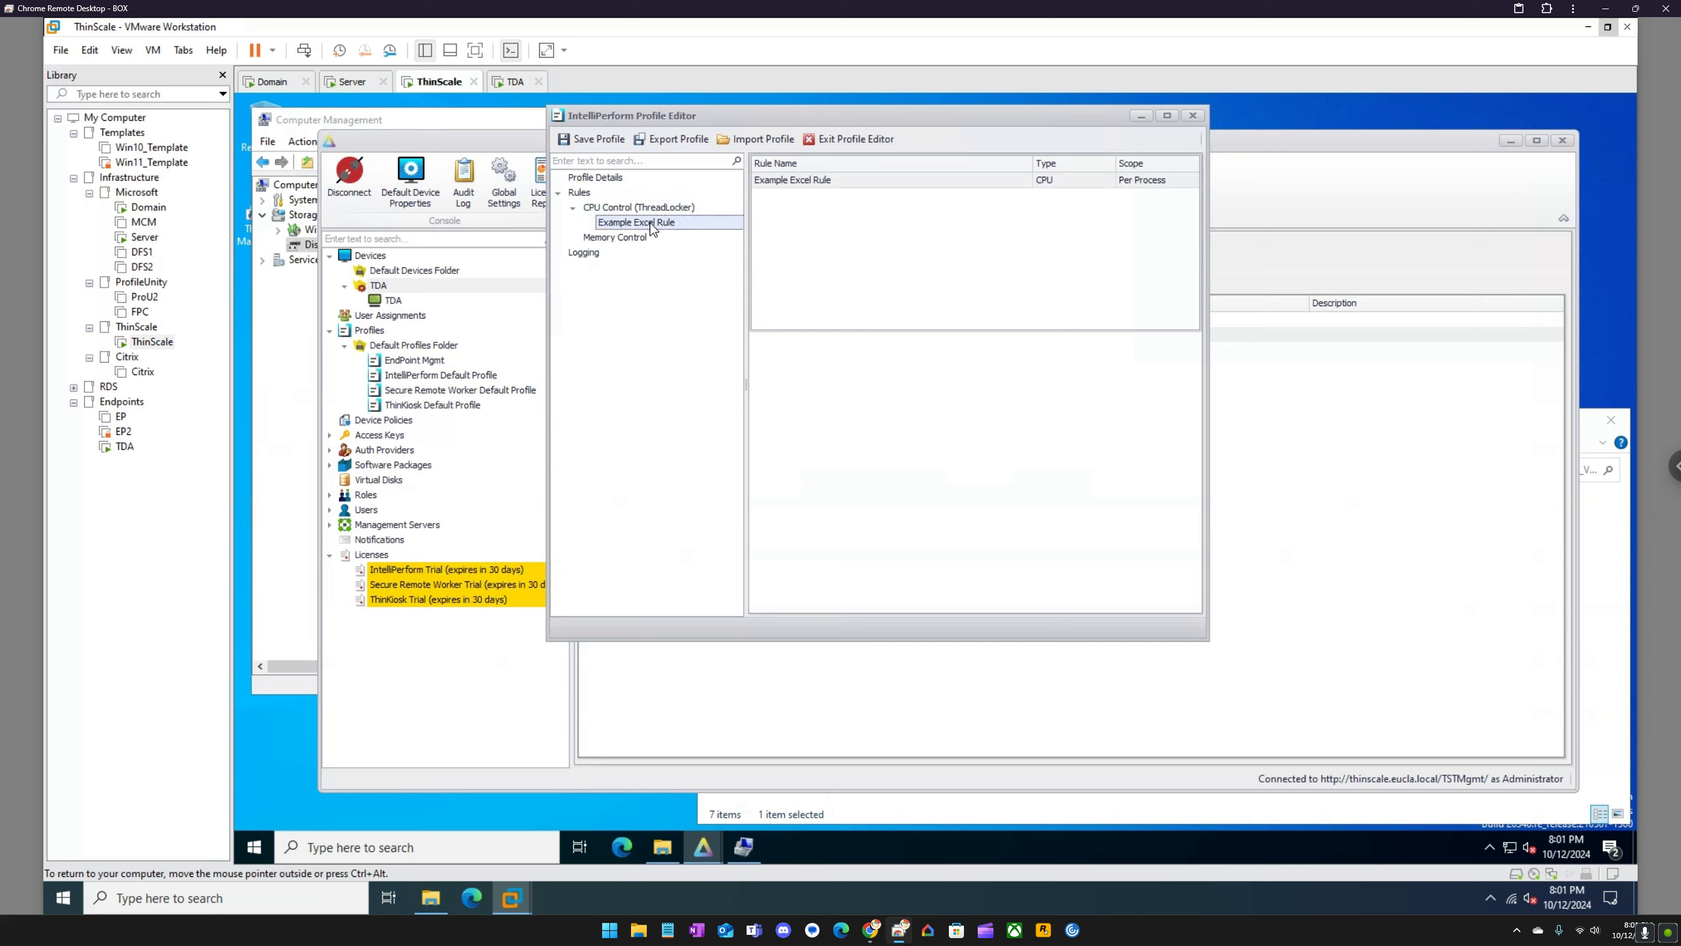
{"action": "left_click", "coordinate": [798, 188]}
{"action": "right_click", "coordinate": [795, 183]}
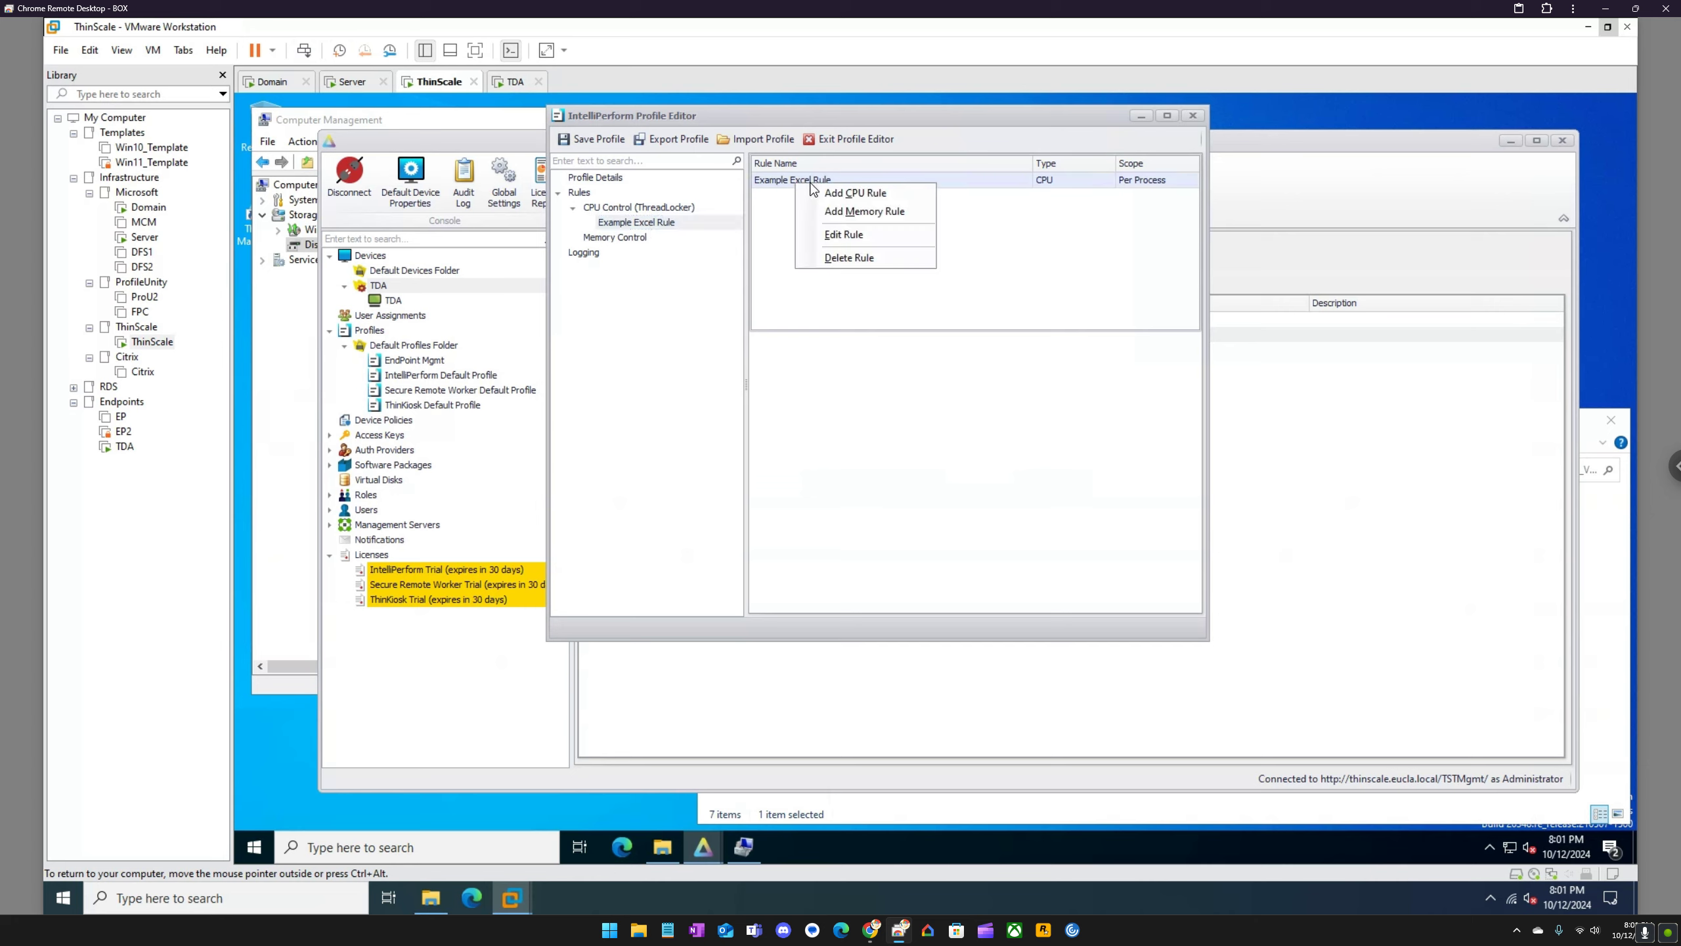
{"action": "left_click", "coordinate": [854, 235]}
{"action": "left_click_drag", "start_coordinate": [817, 381], "coordinate": [713, 352]}
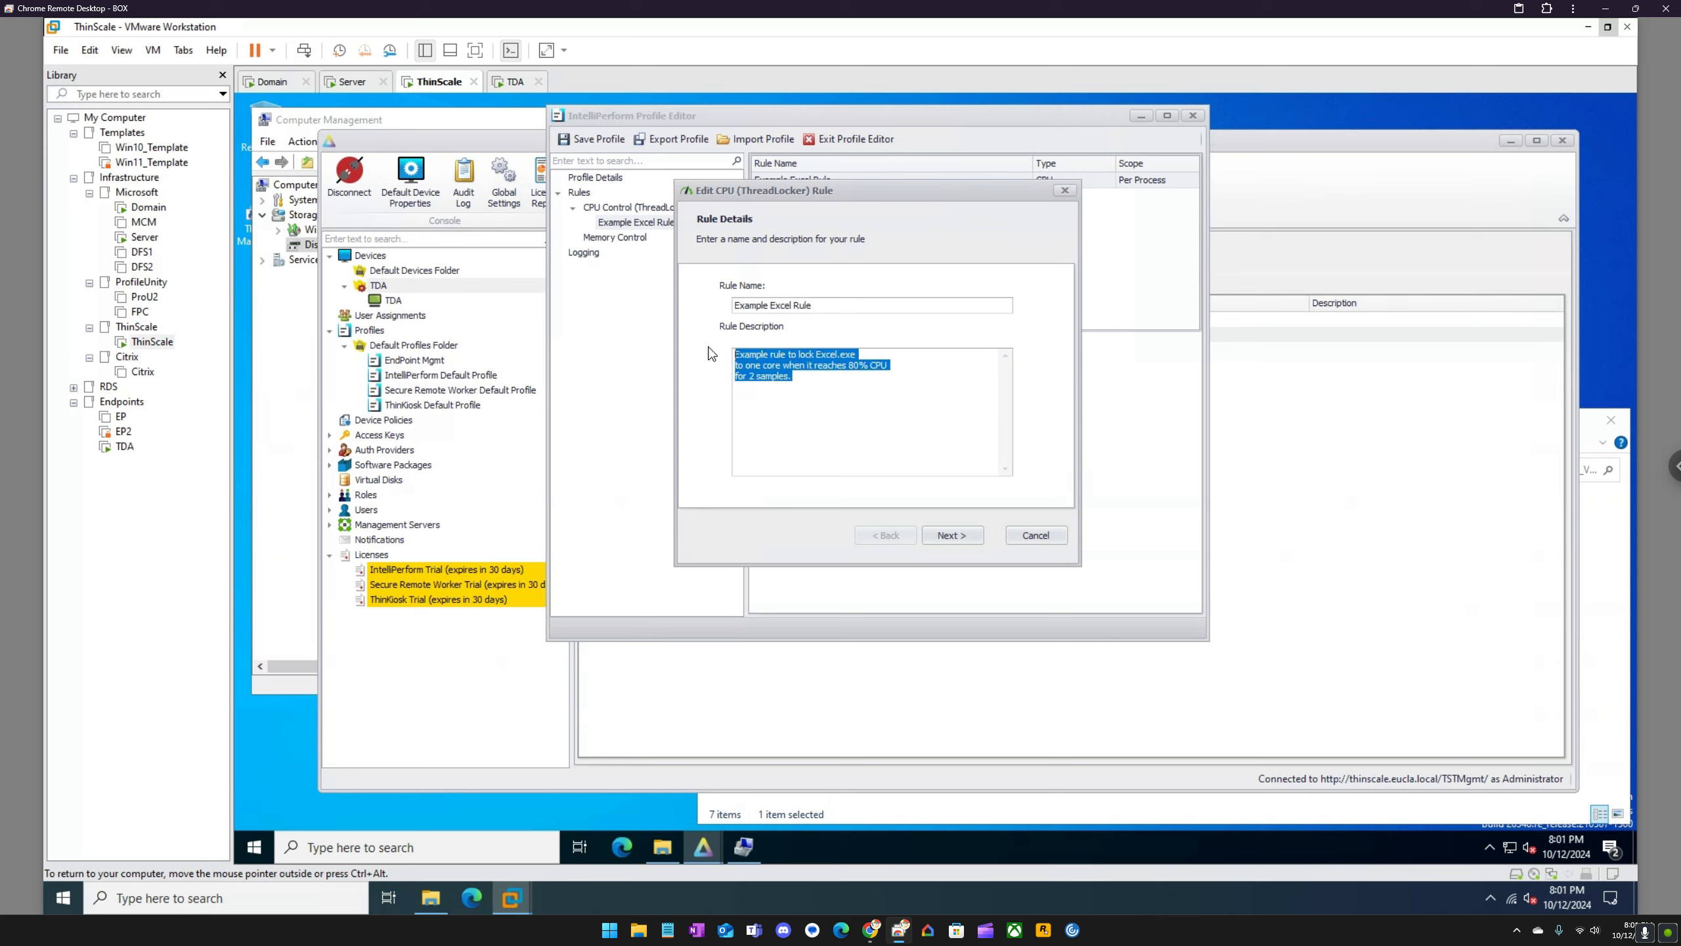
{"action": "left_click", "coordinate": [876, 379]}
{"action": "left_click", "coordinate": [1065, 190]}
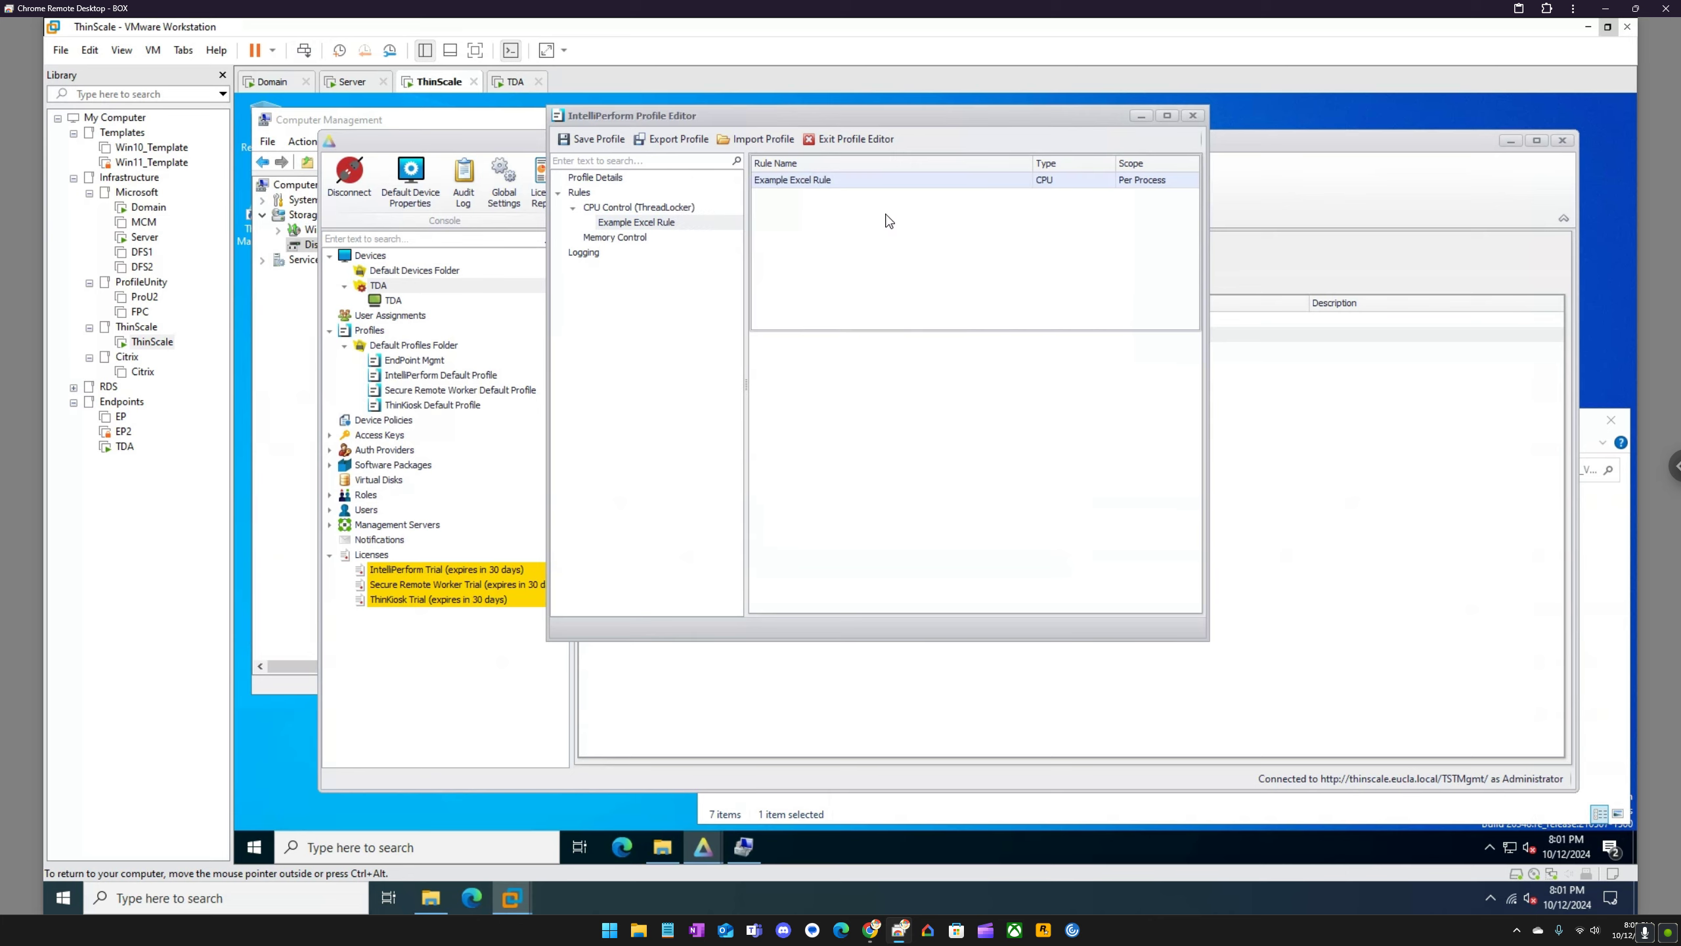
Step: Check the IntelliPerform profile's Memory Control and Logging settings and close the profile editor
{"action": "left_click", "coordinate": [606, 237]}
{"action": "left_click", "coordinate": [586, 253]}
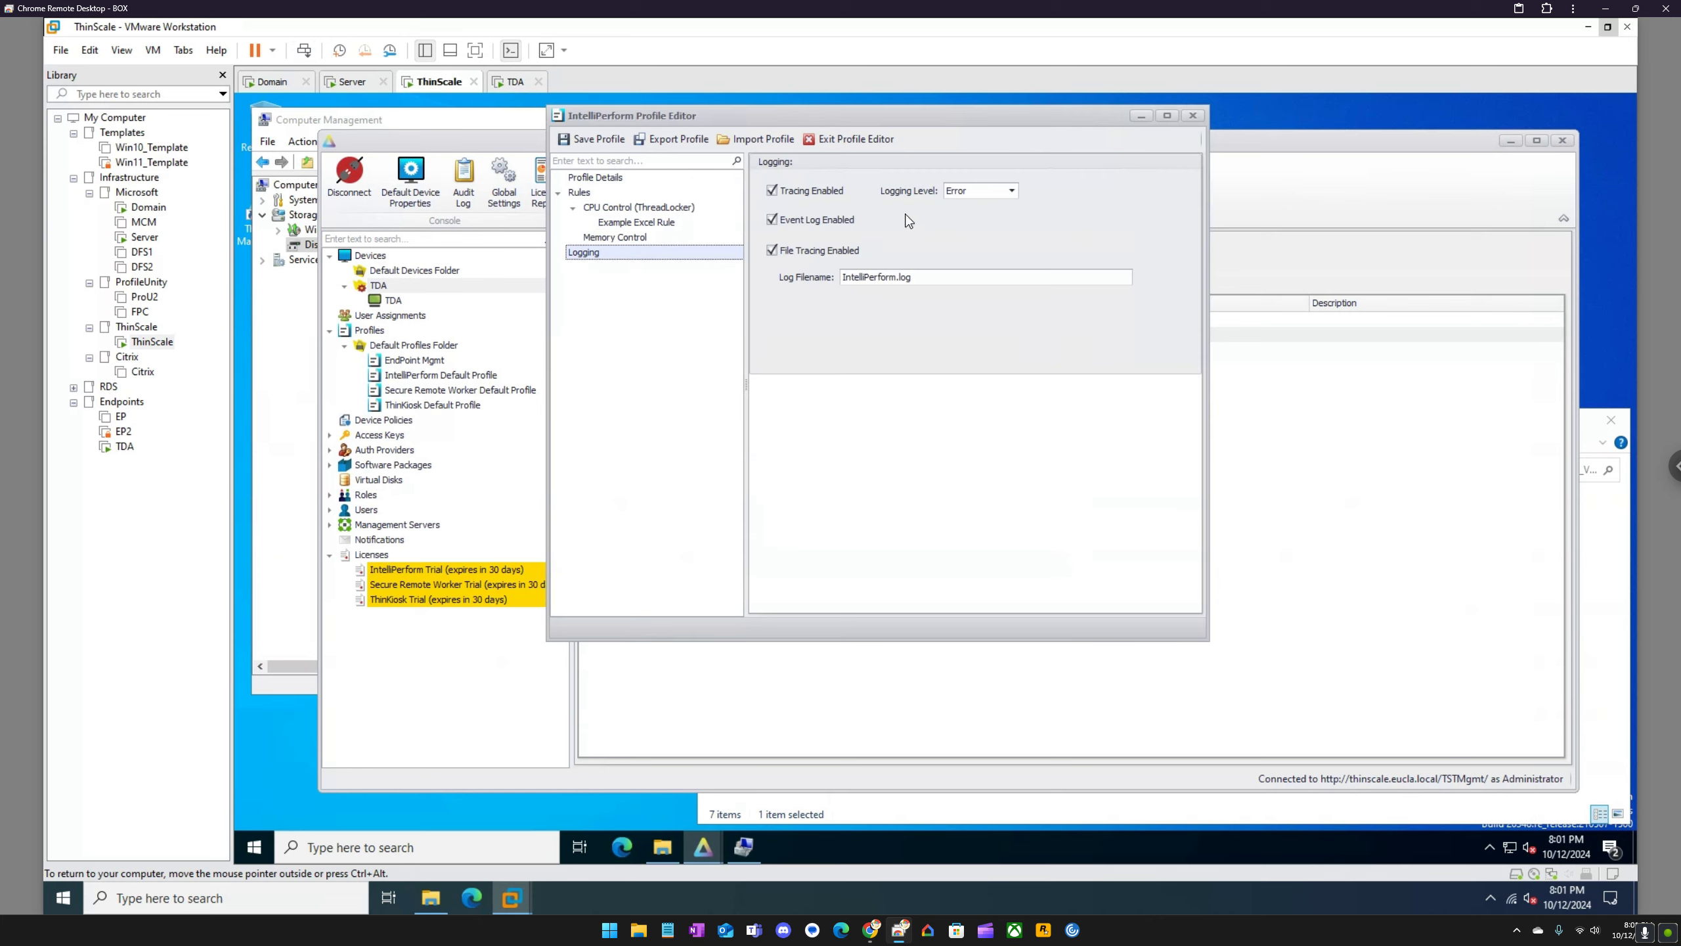
{"action": "left_click", "coordinate": [1191, 115]}
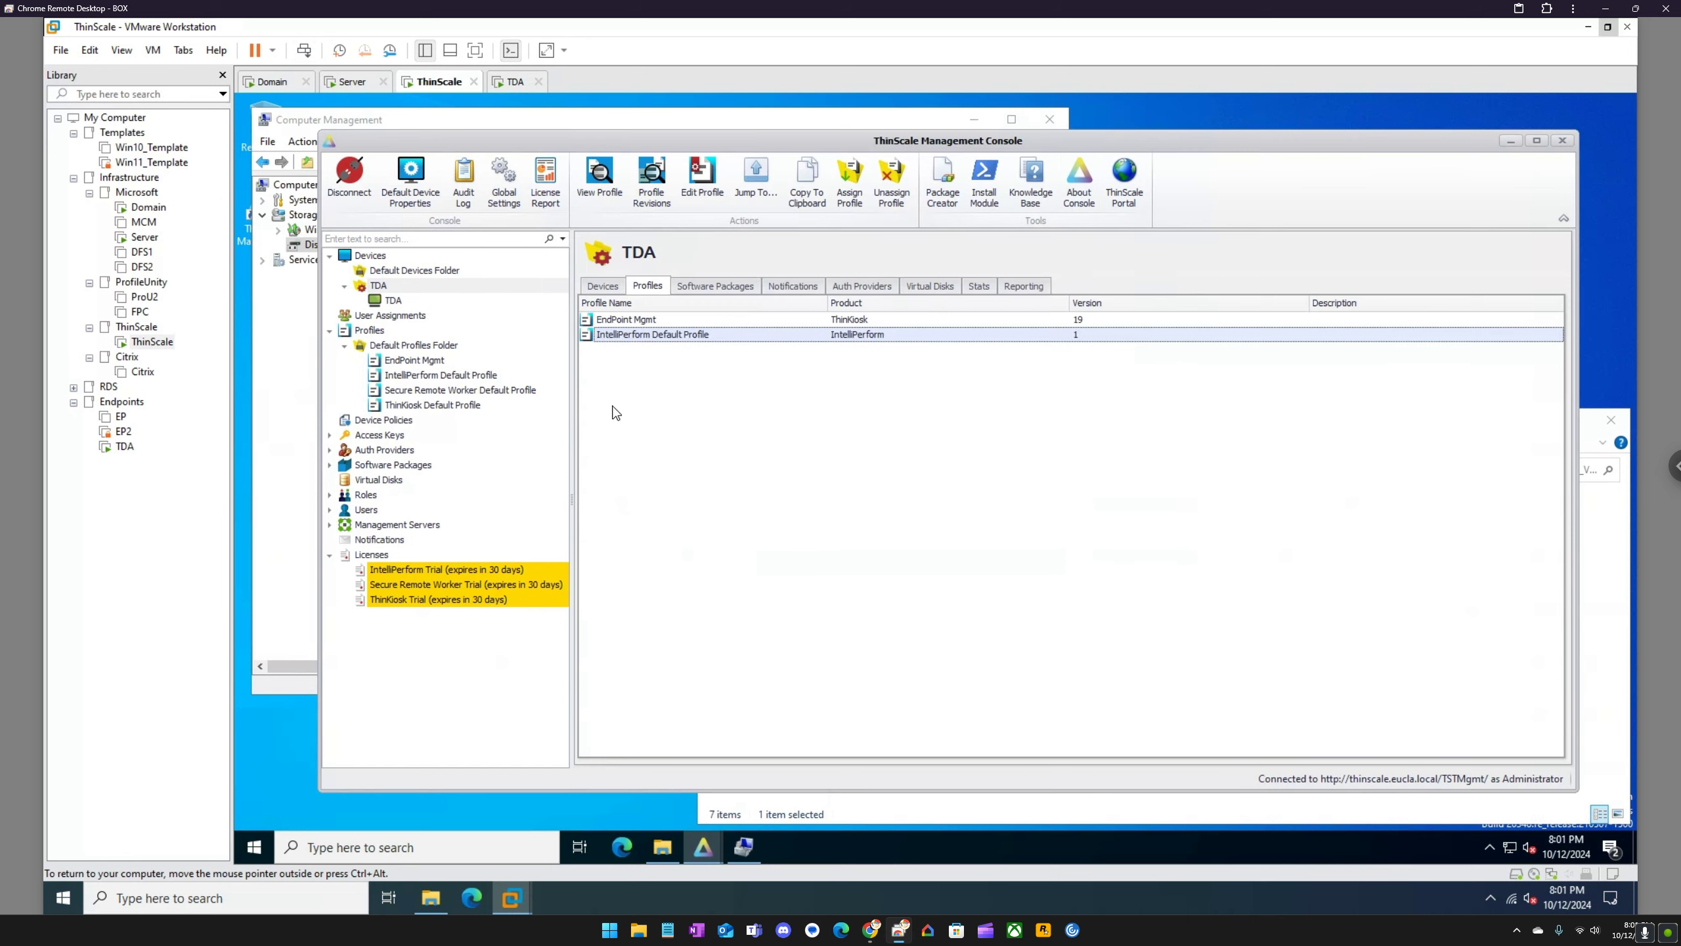
Step: Review the TDA device's event report, inventory properties and Windows update history
{"action": "left_click", "coordinate": [394, 303]}
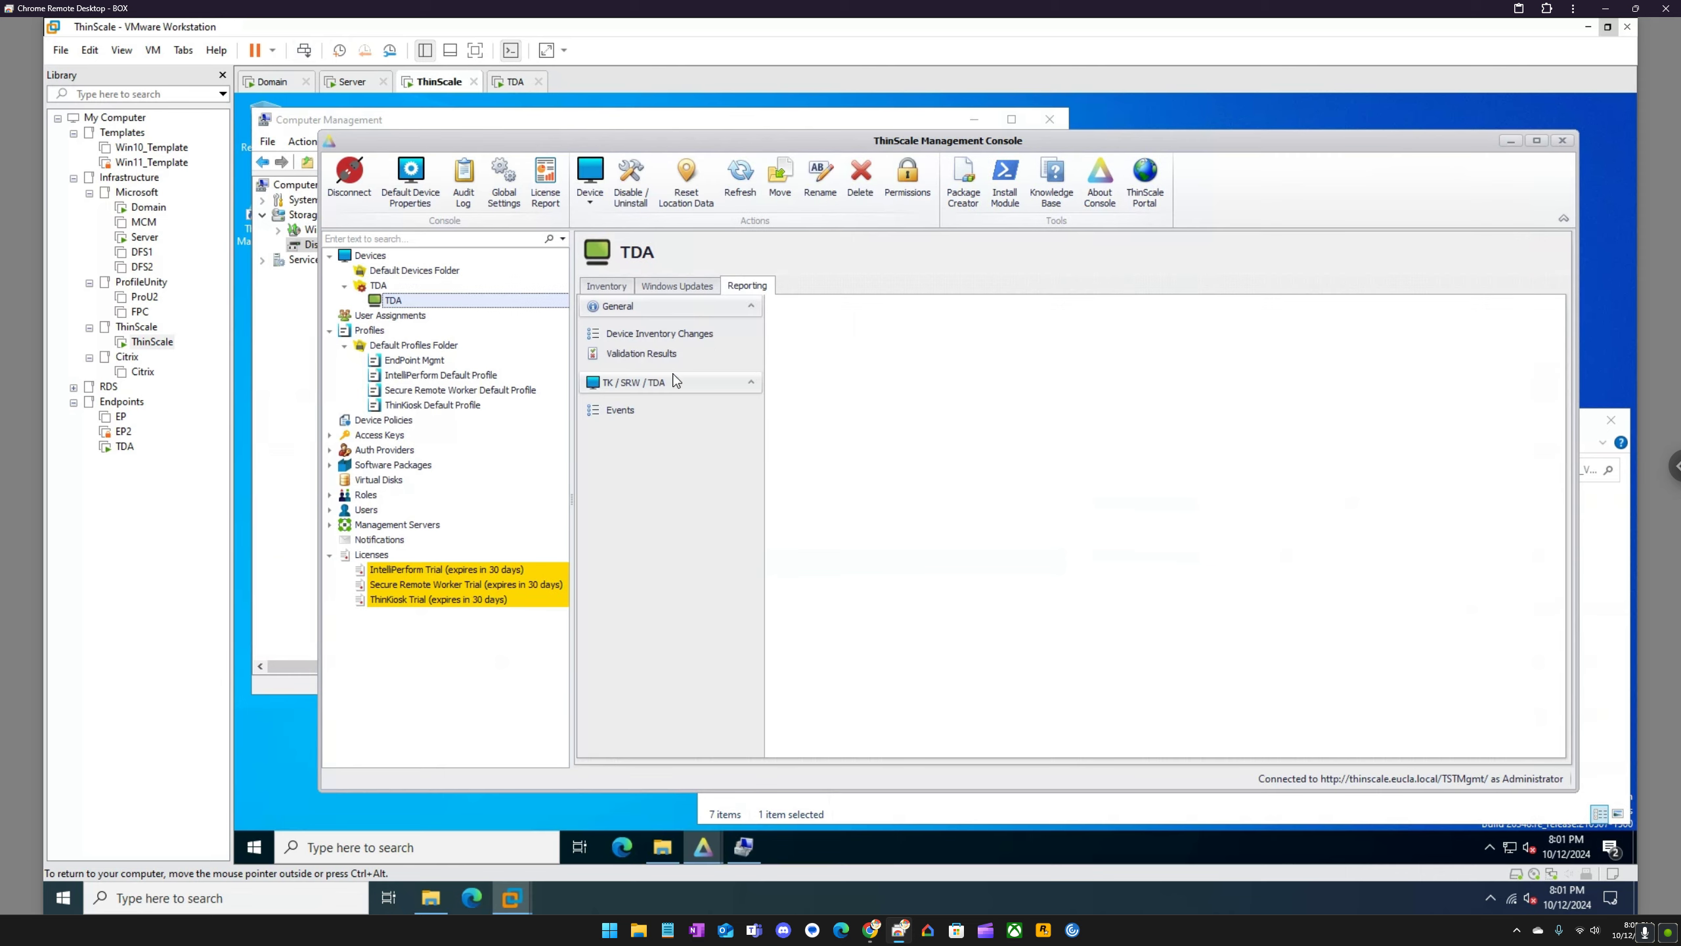
{"action": "left_click", "coordinate": [617, 417]}
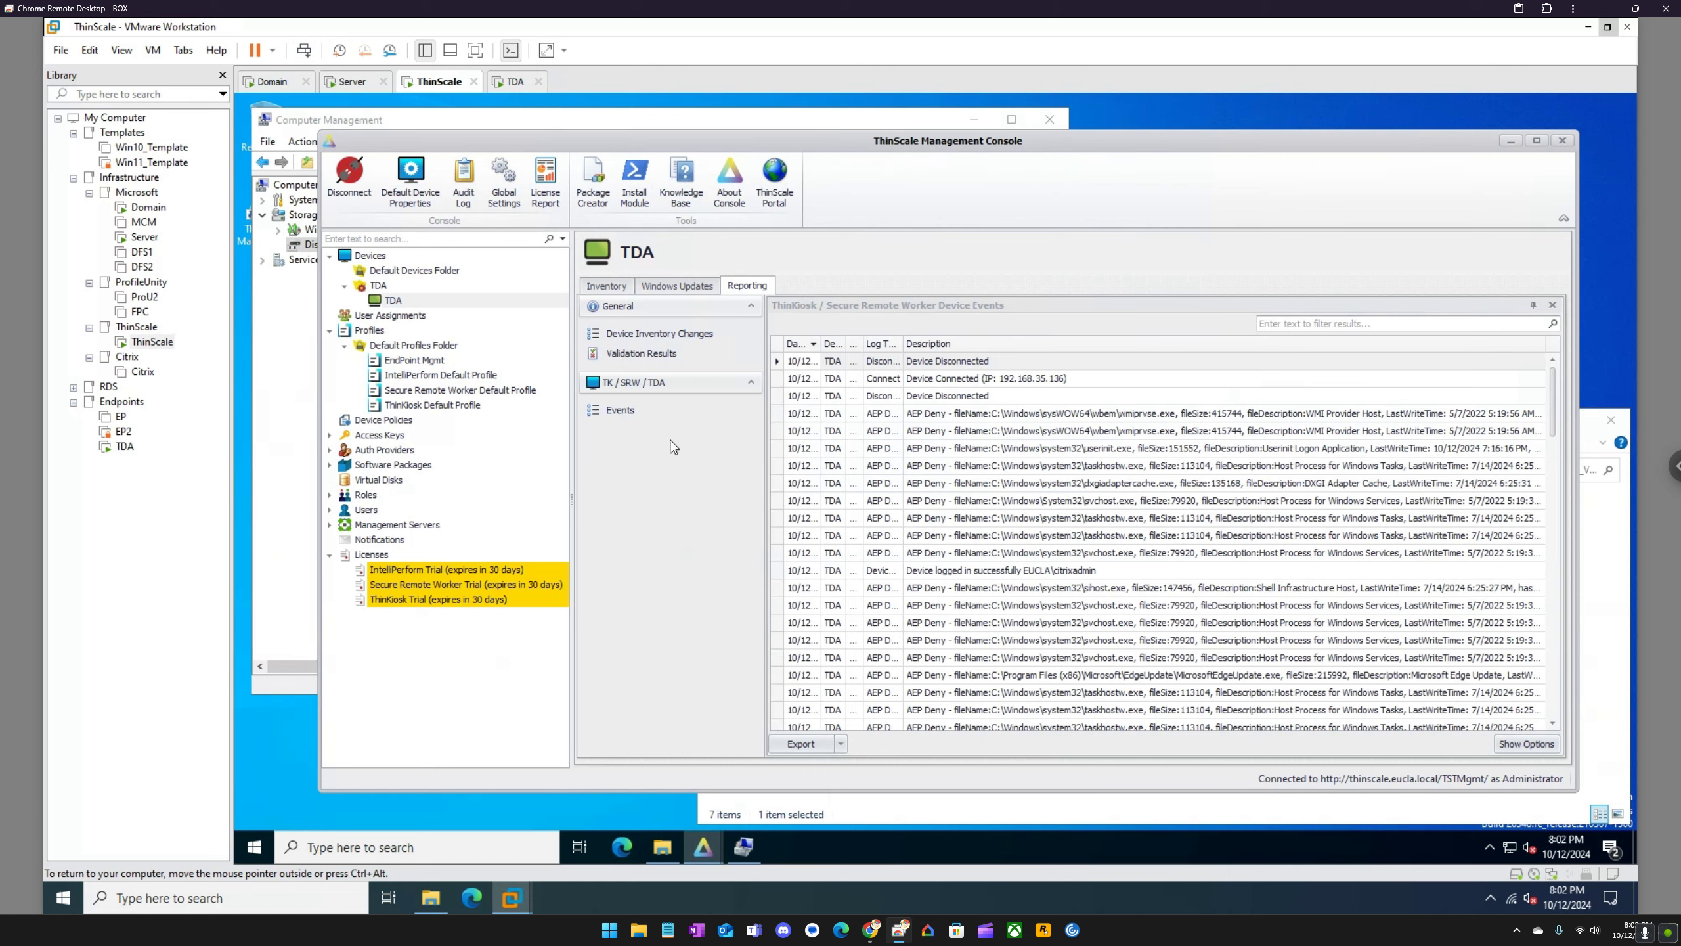
{"action": "left_click", "coordinate": [622, 290]}
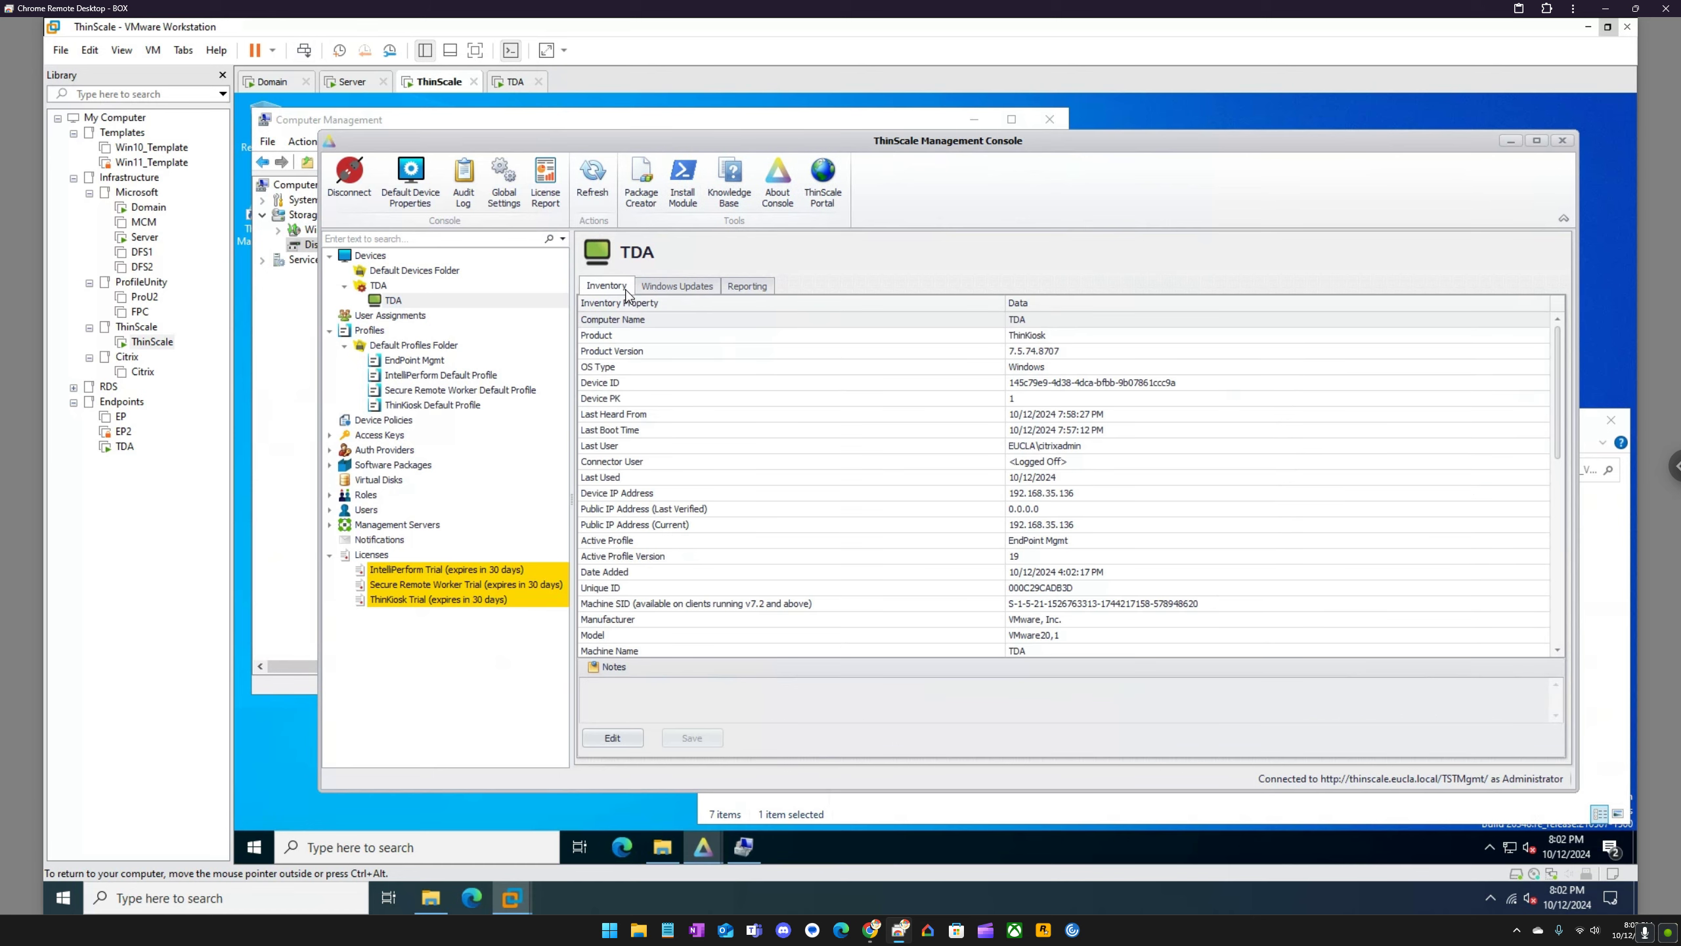
{"action": "left_click", "coordinate": [675, 288]}
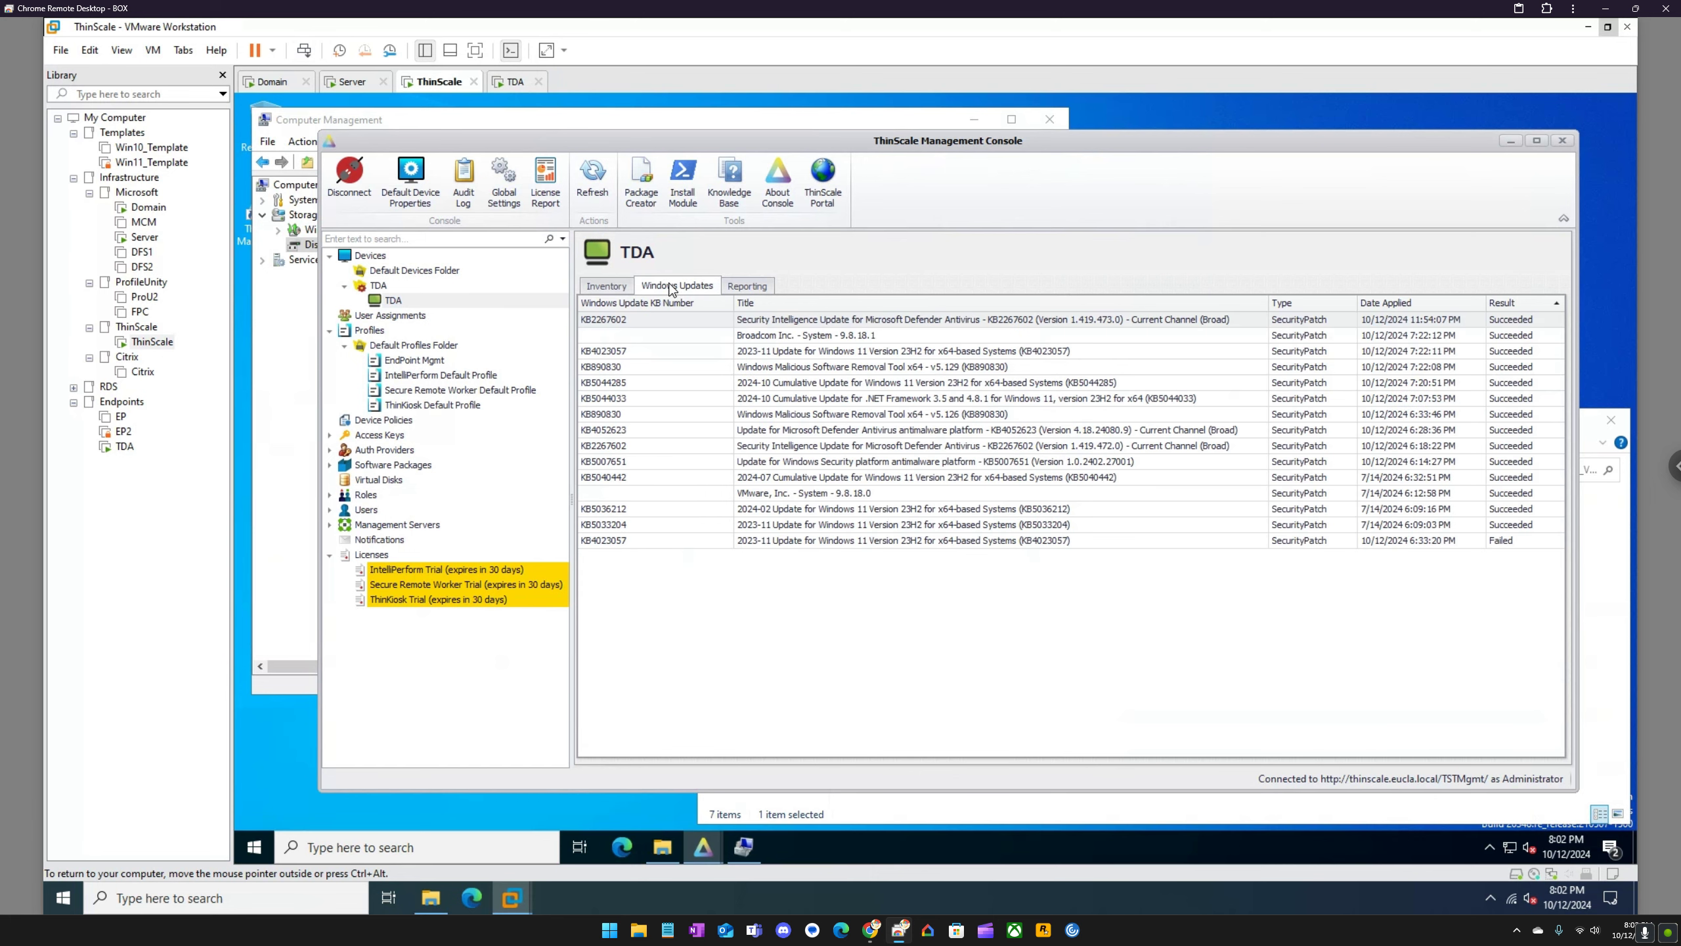
Step: In the TDA virtual machine, show ThinKiosk's applications and open the local IntelliPerform Profile Editor
{"action": "left_click", "coordinate": [515, 84]}
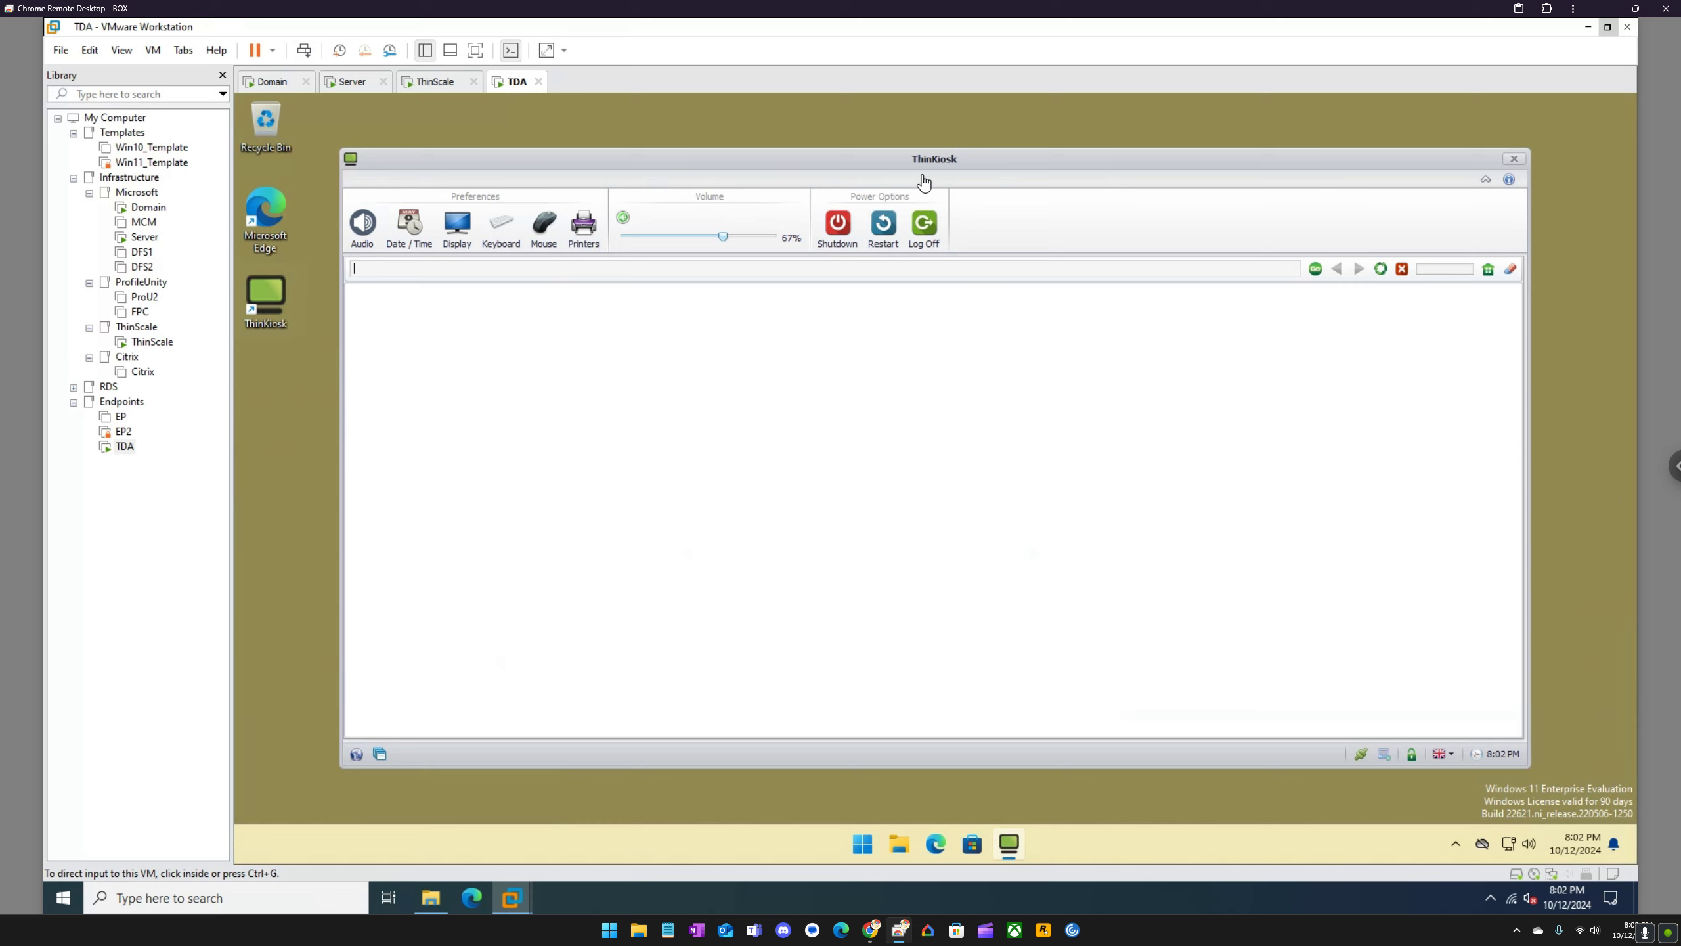
{"action": "left_click", "coordinate": [379, 754]}
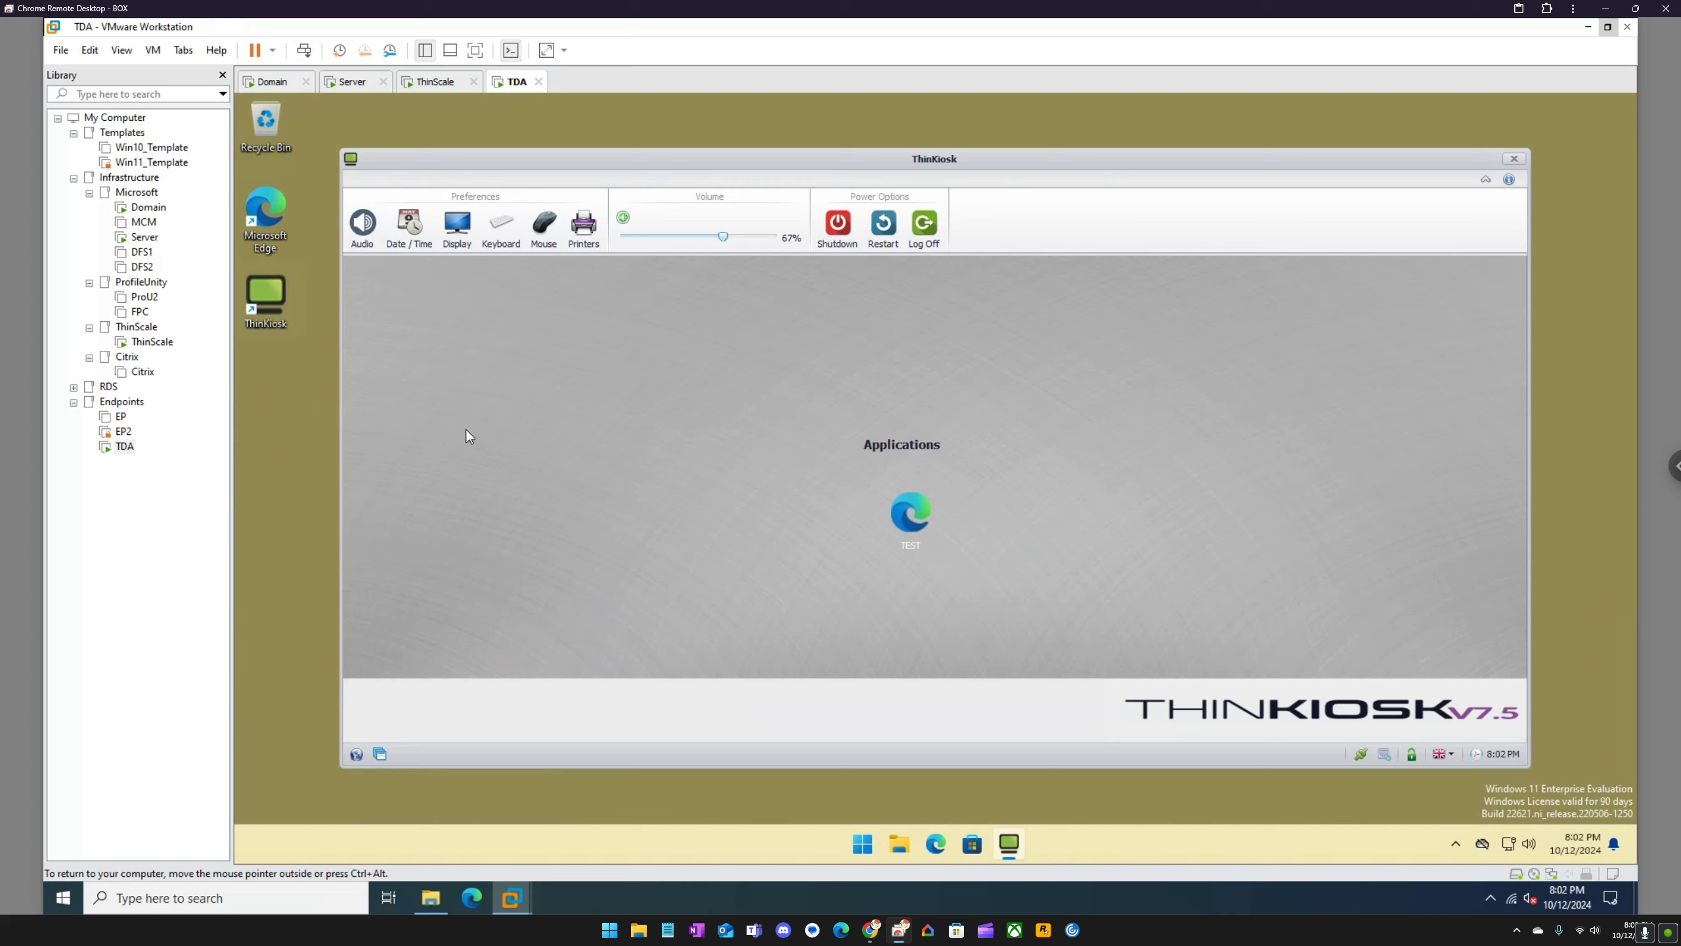
{"action": "left_click", "coordinate": [860, 853]}
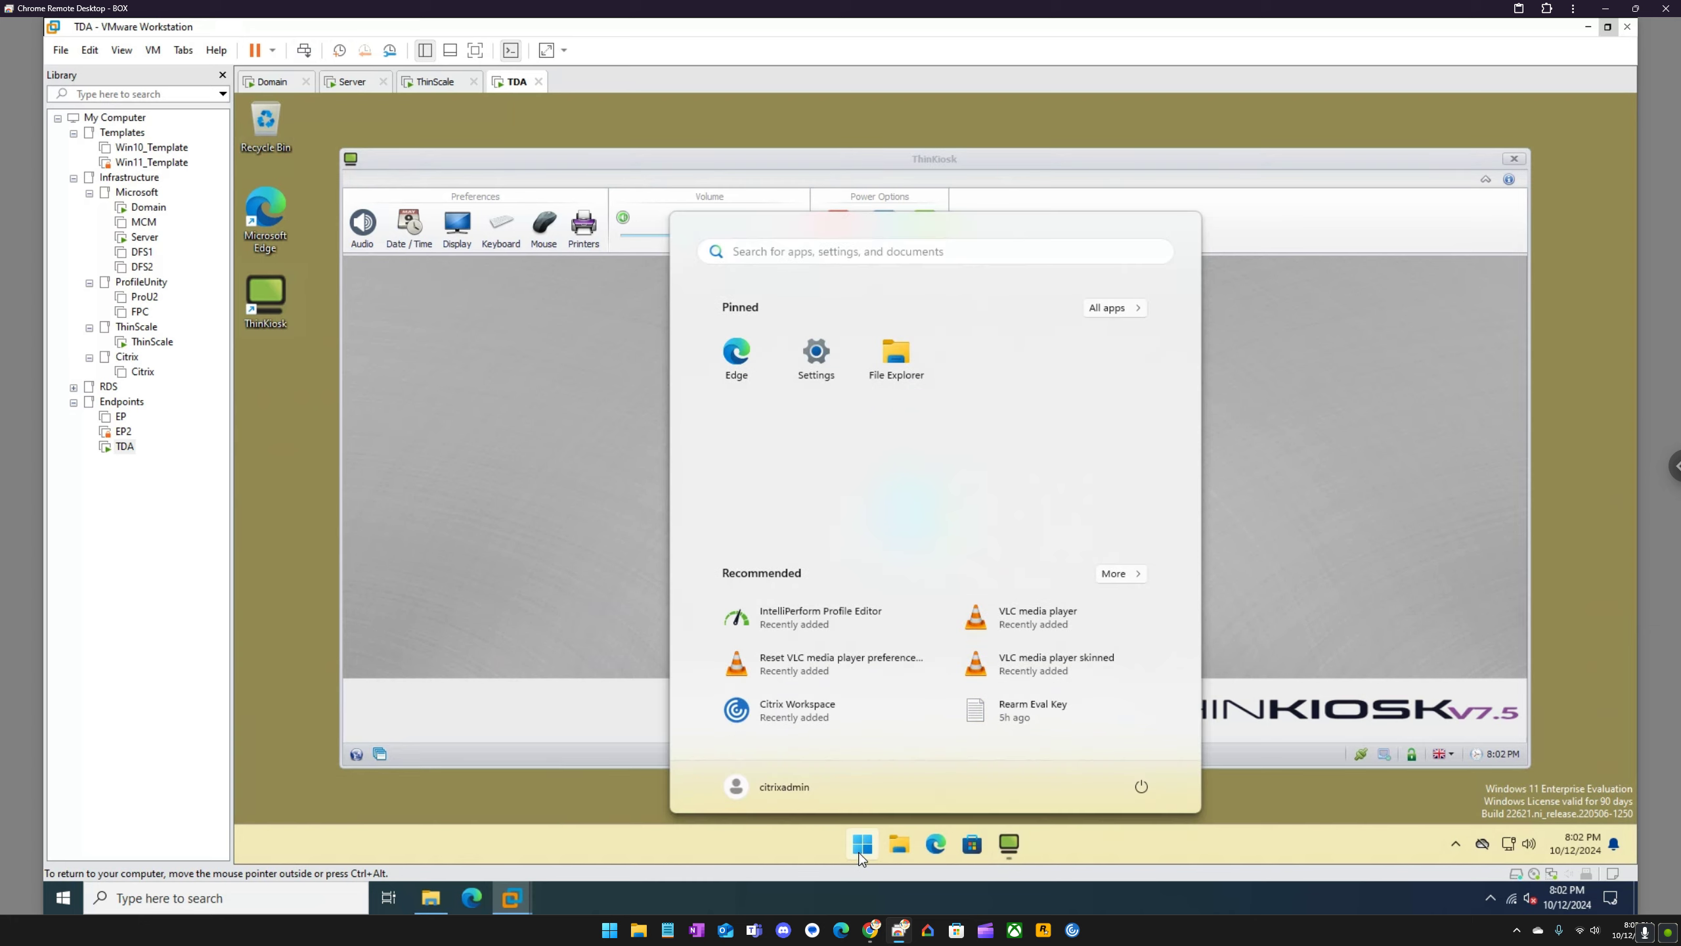
{"action": "left_click", "coordinate": [802, 615]}
{"action": "left_click", "coordinate": [814, 607]}
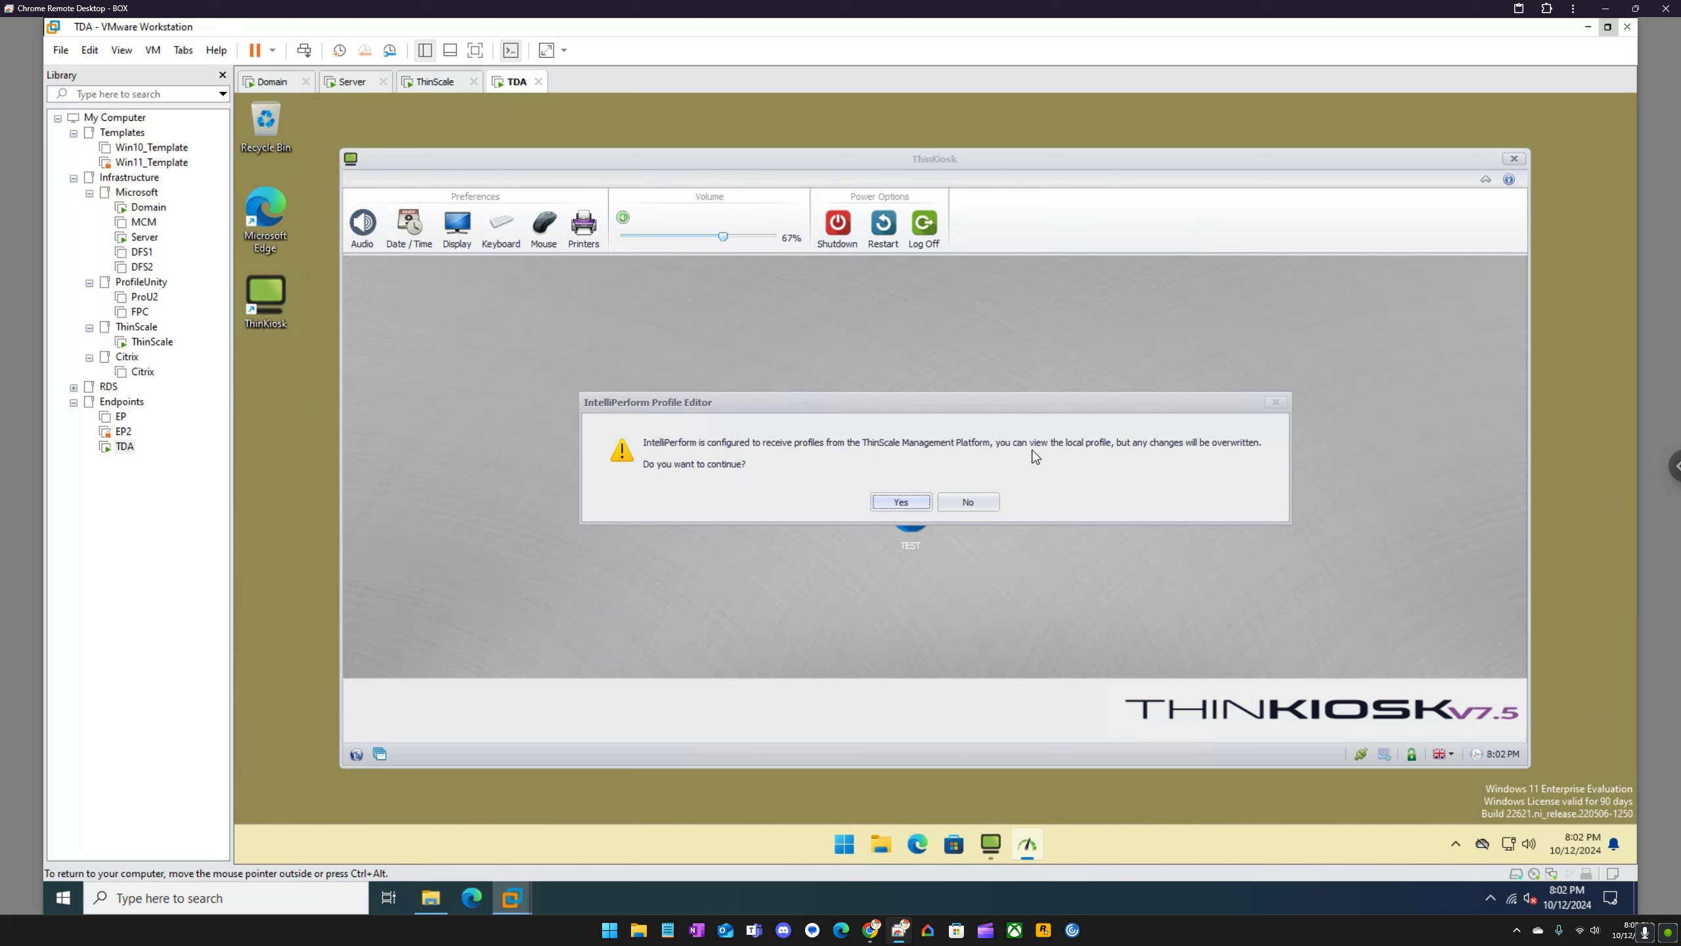
{"action": "left_click", "coordinate": [902, 501]}
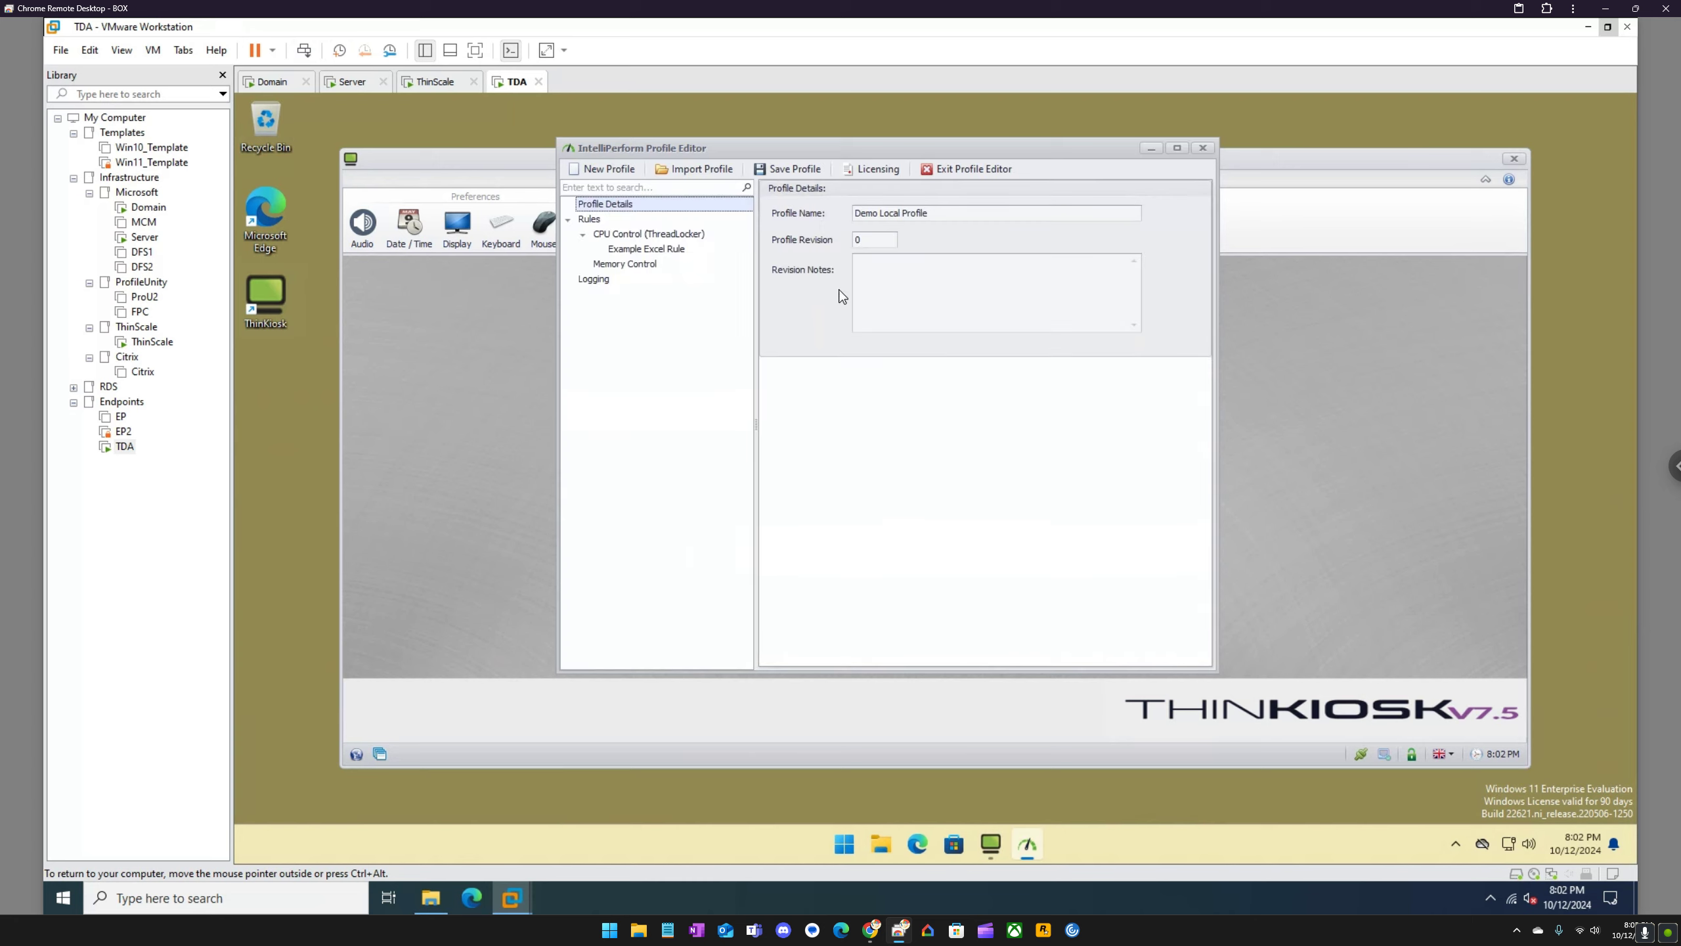
Step: Review the local profile's CPU control rules, logging settings and license details, and close the editor
{"action": "left_click", "coordinate": [596, 220]}
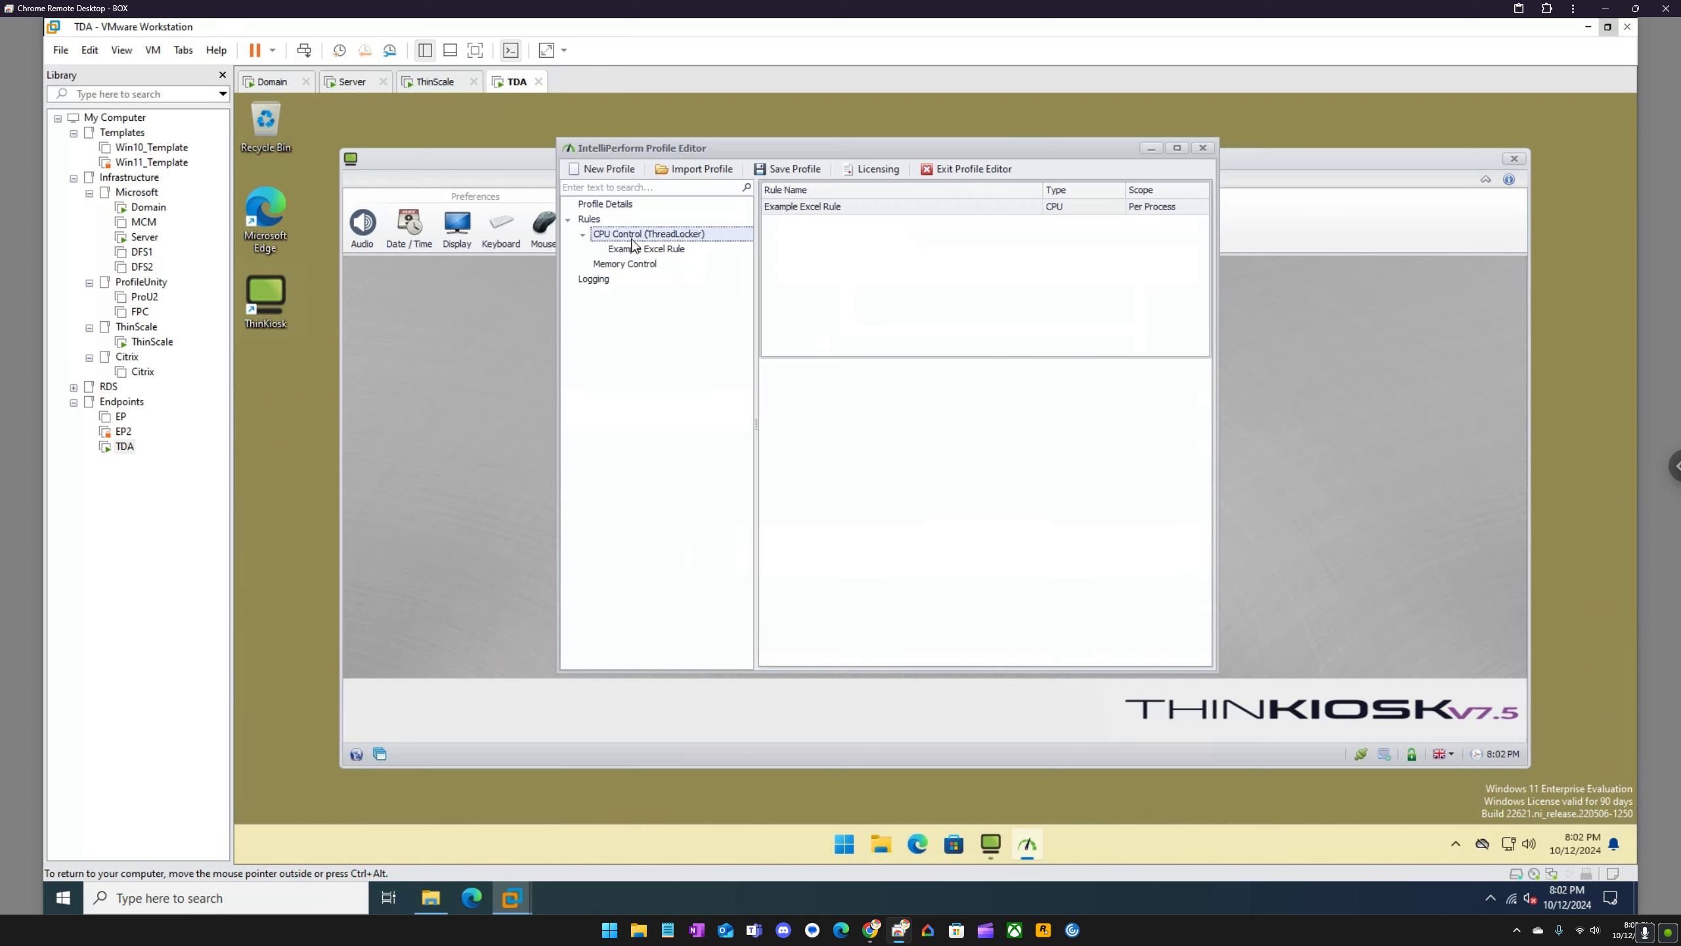
{"action": "left_click", "coordinate": [619, 280]}
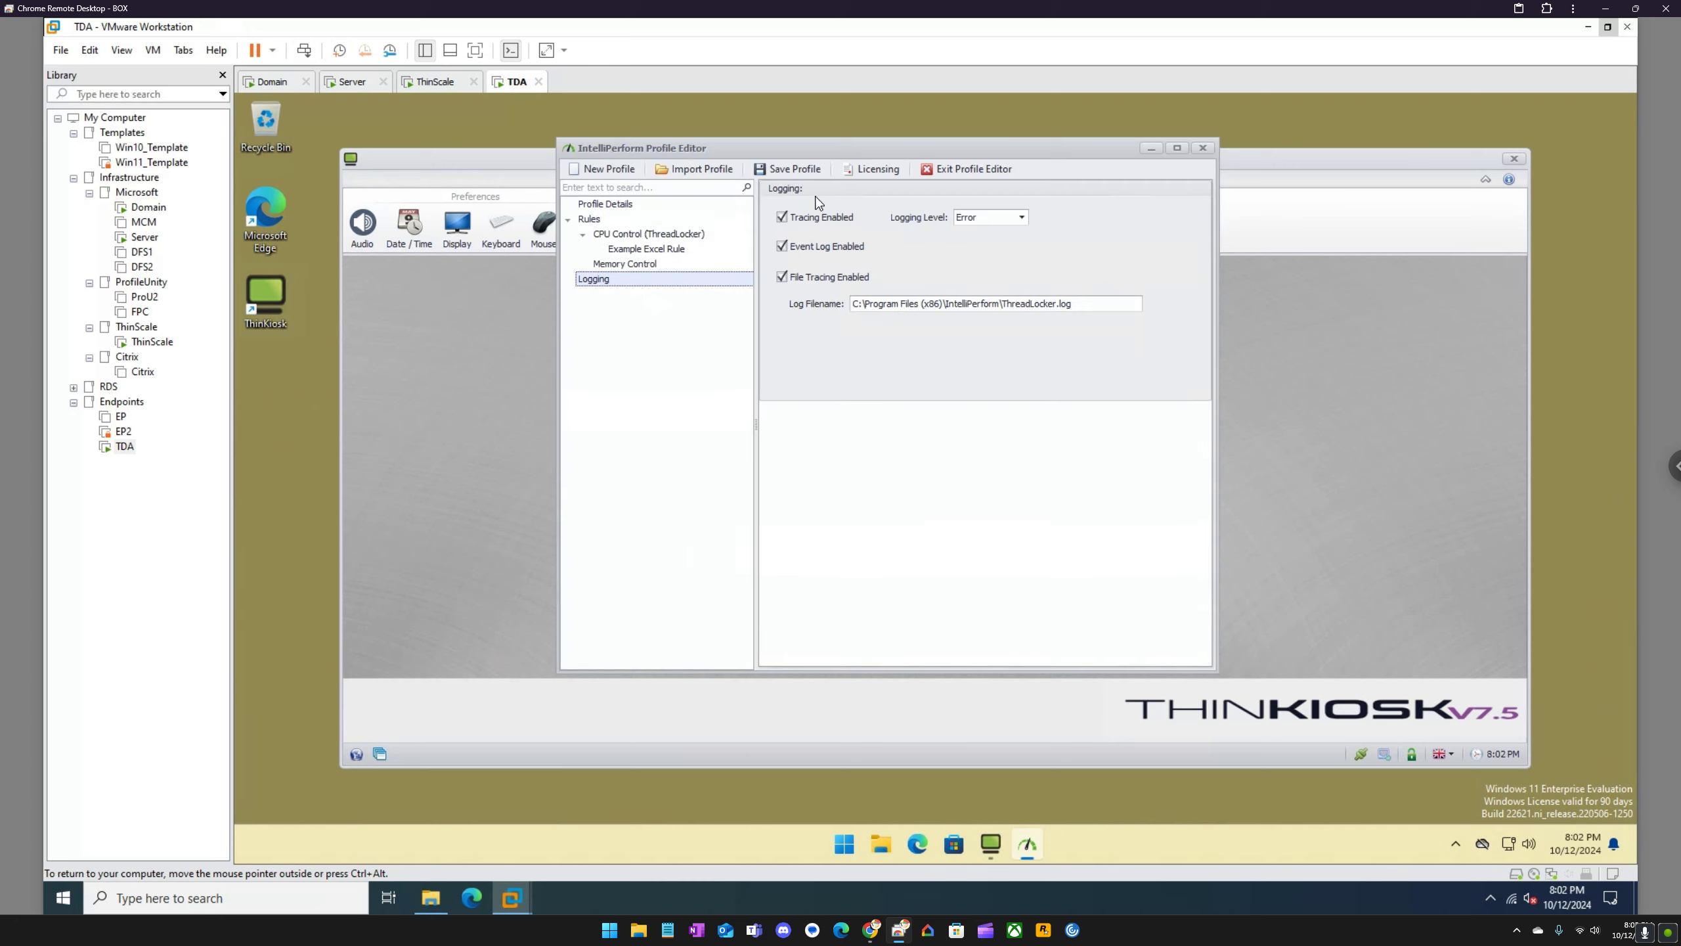
{"action": "left_click", "coordinate": [871, 170]}
{"action": "left_click", "coordinate": [887, 447]}
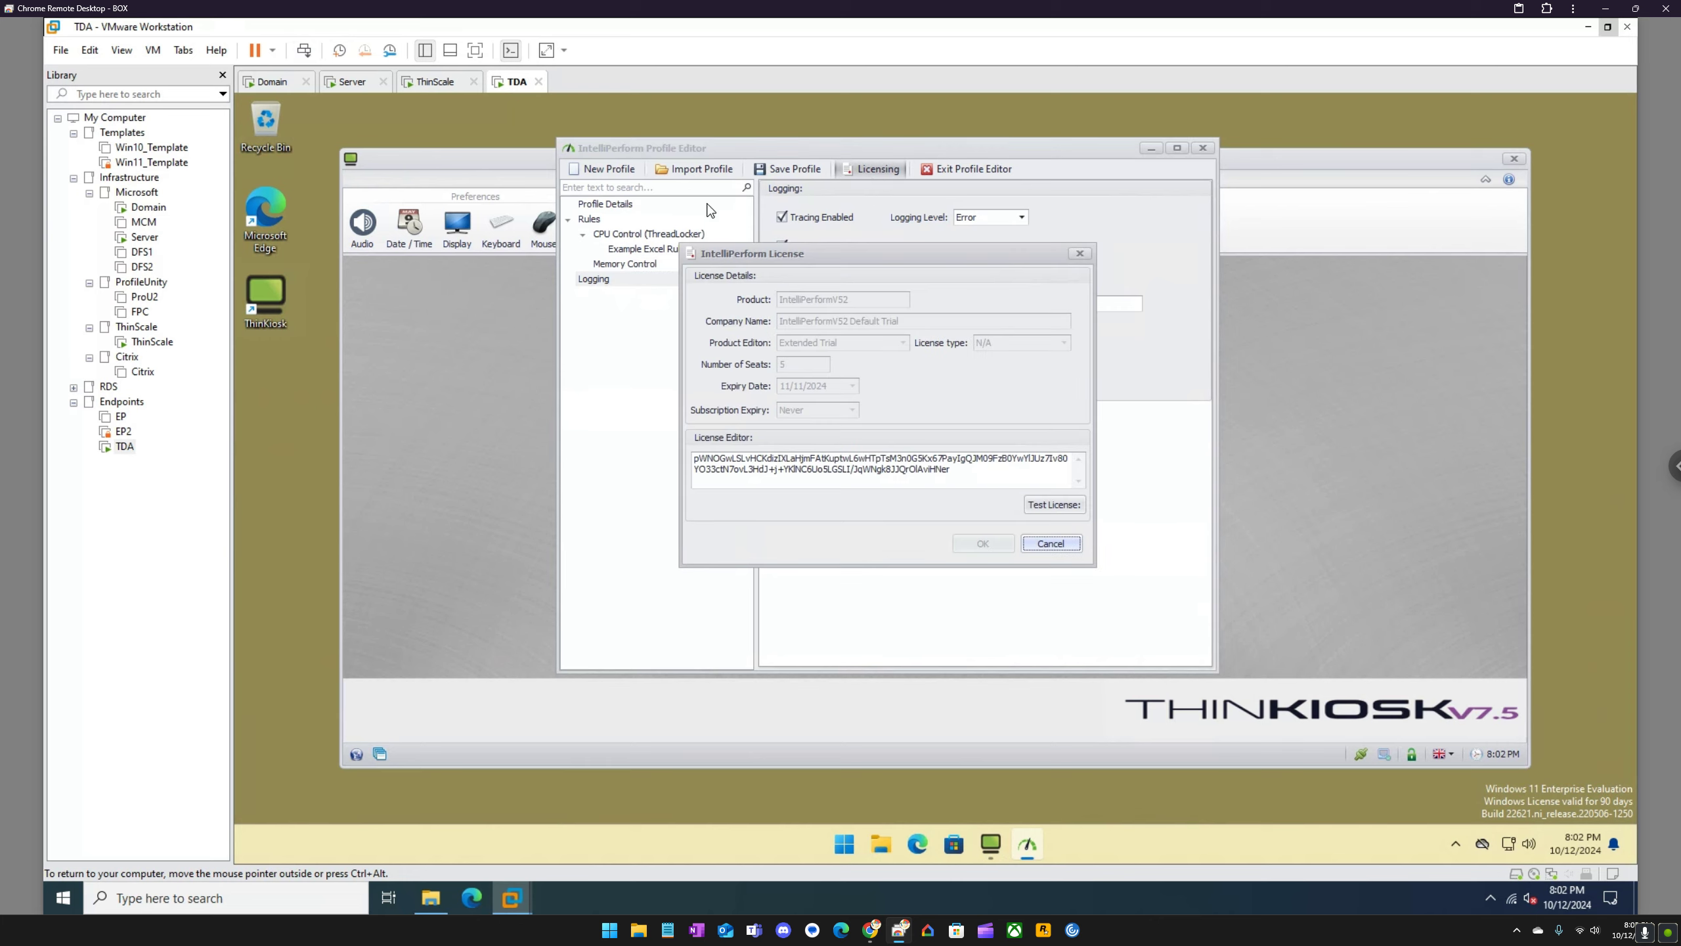
{"action": "left_click", "coordinate": [1080, 252]}
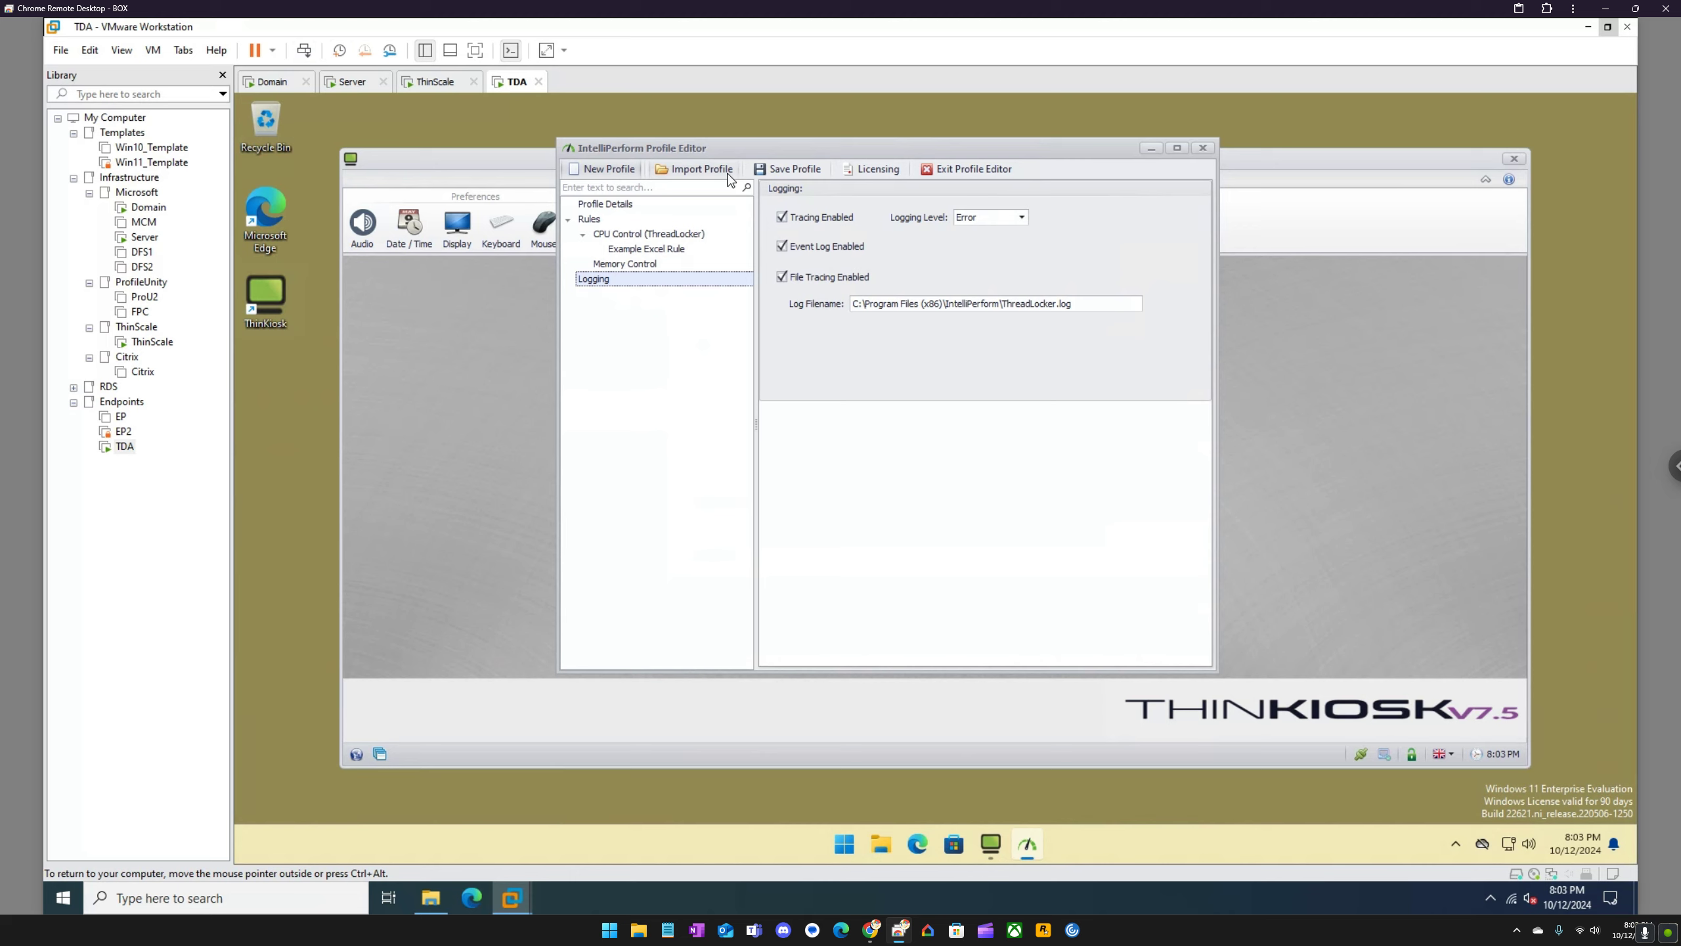
{"action": "left_click", "coordinate": [1203, 148]}
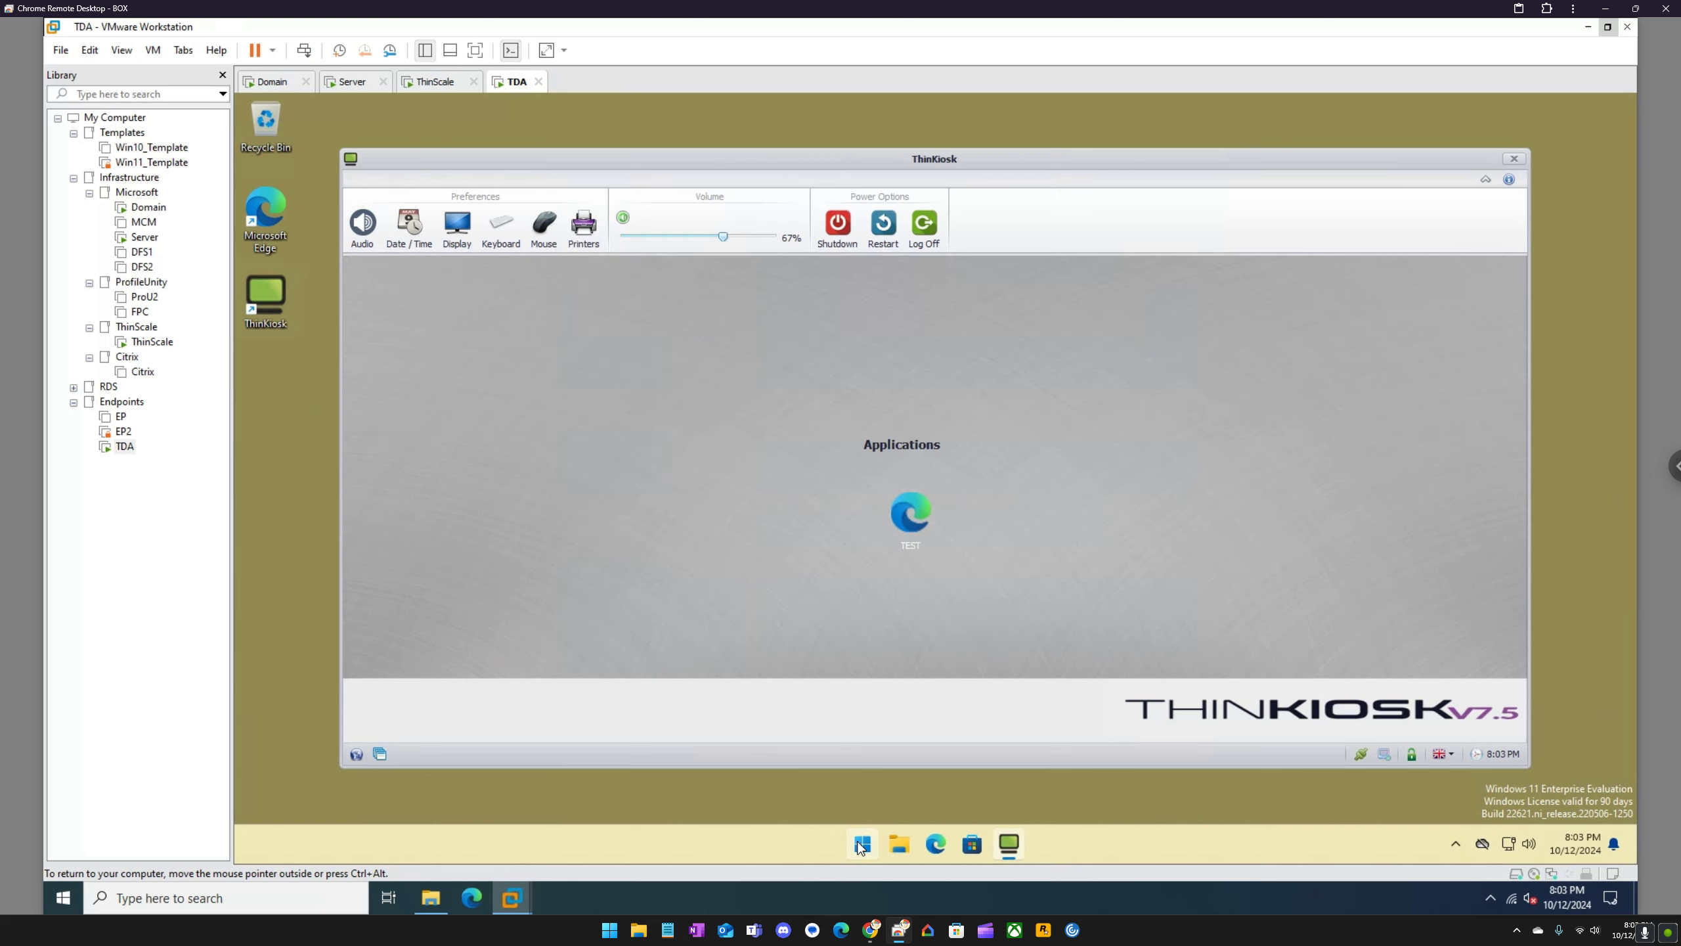
Step: Look through the TDA machine's installed apps, search for "vda", and close the ThinKiosk window
{"action": "left_click", "coordinate": [862, 842]}
{"action": "left_click", "coordinate": [1132, 315]}
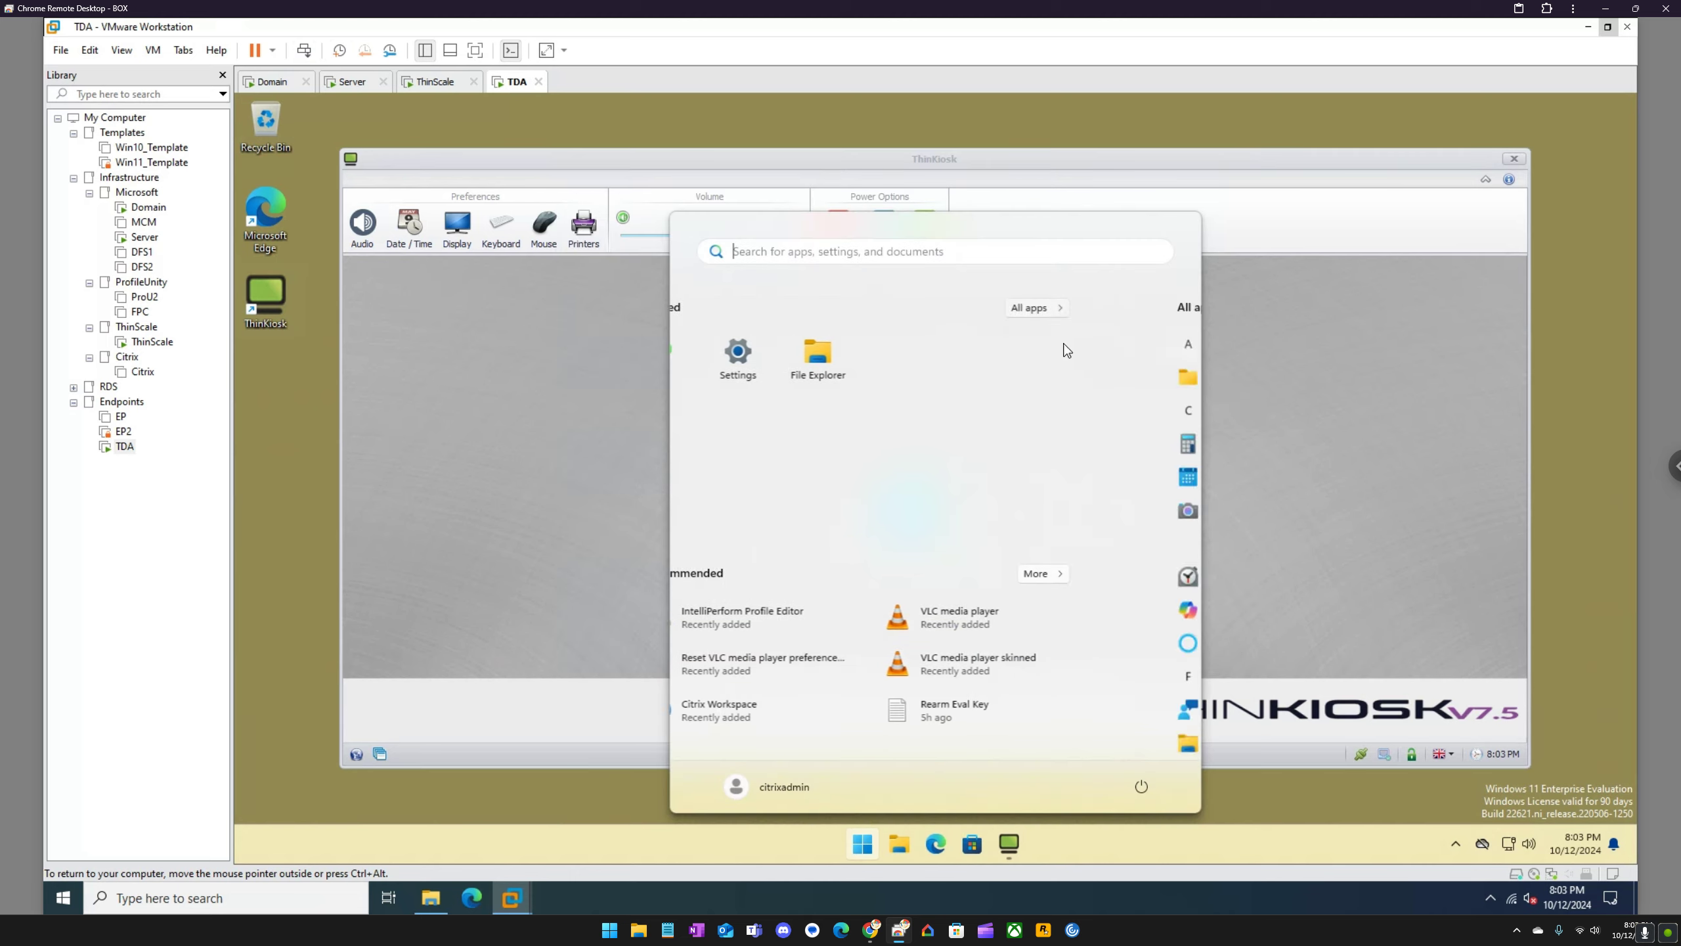
{"action": "scroll", "coordinate": [937, 550], "scroll_direction": "down", "scroll_amount": 5}
{"action": "scroll", "coordinate": [941, 547], "scroll_direction": "down", "scroll_amount": 5}
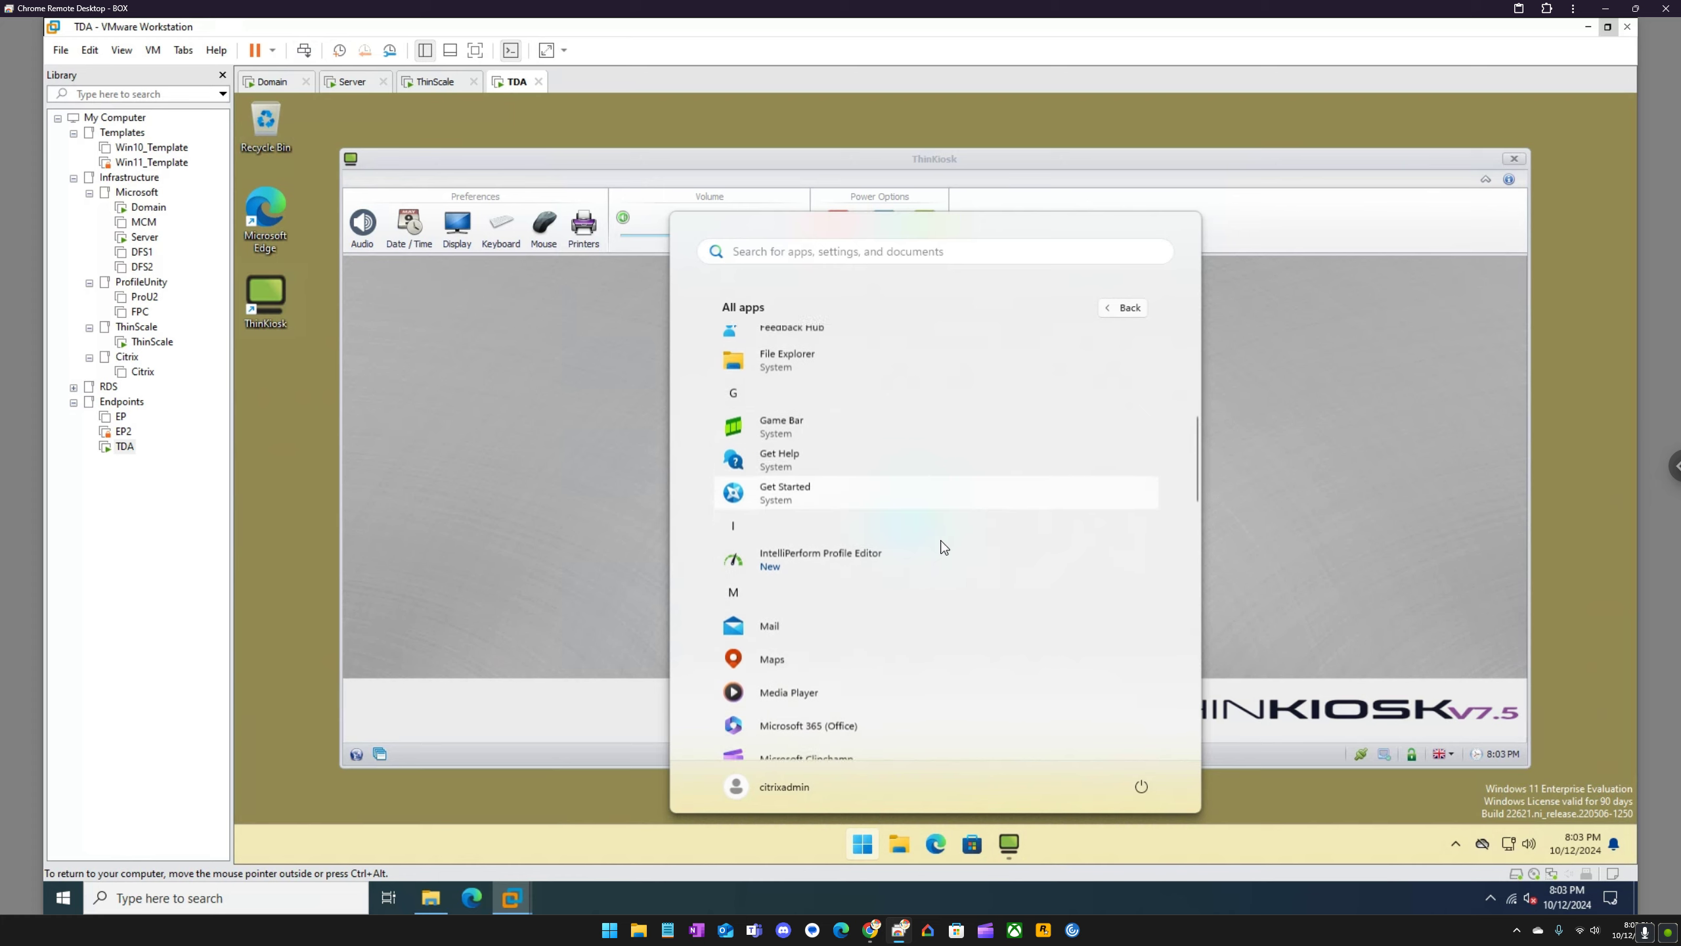
{"action": "left_click", "coordinate": [919, 258]}
{"action": "type", "text": "vda"}
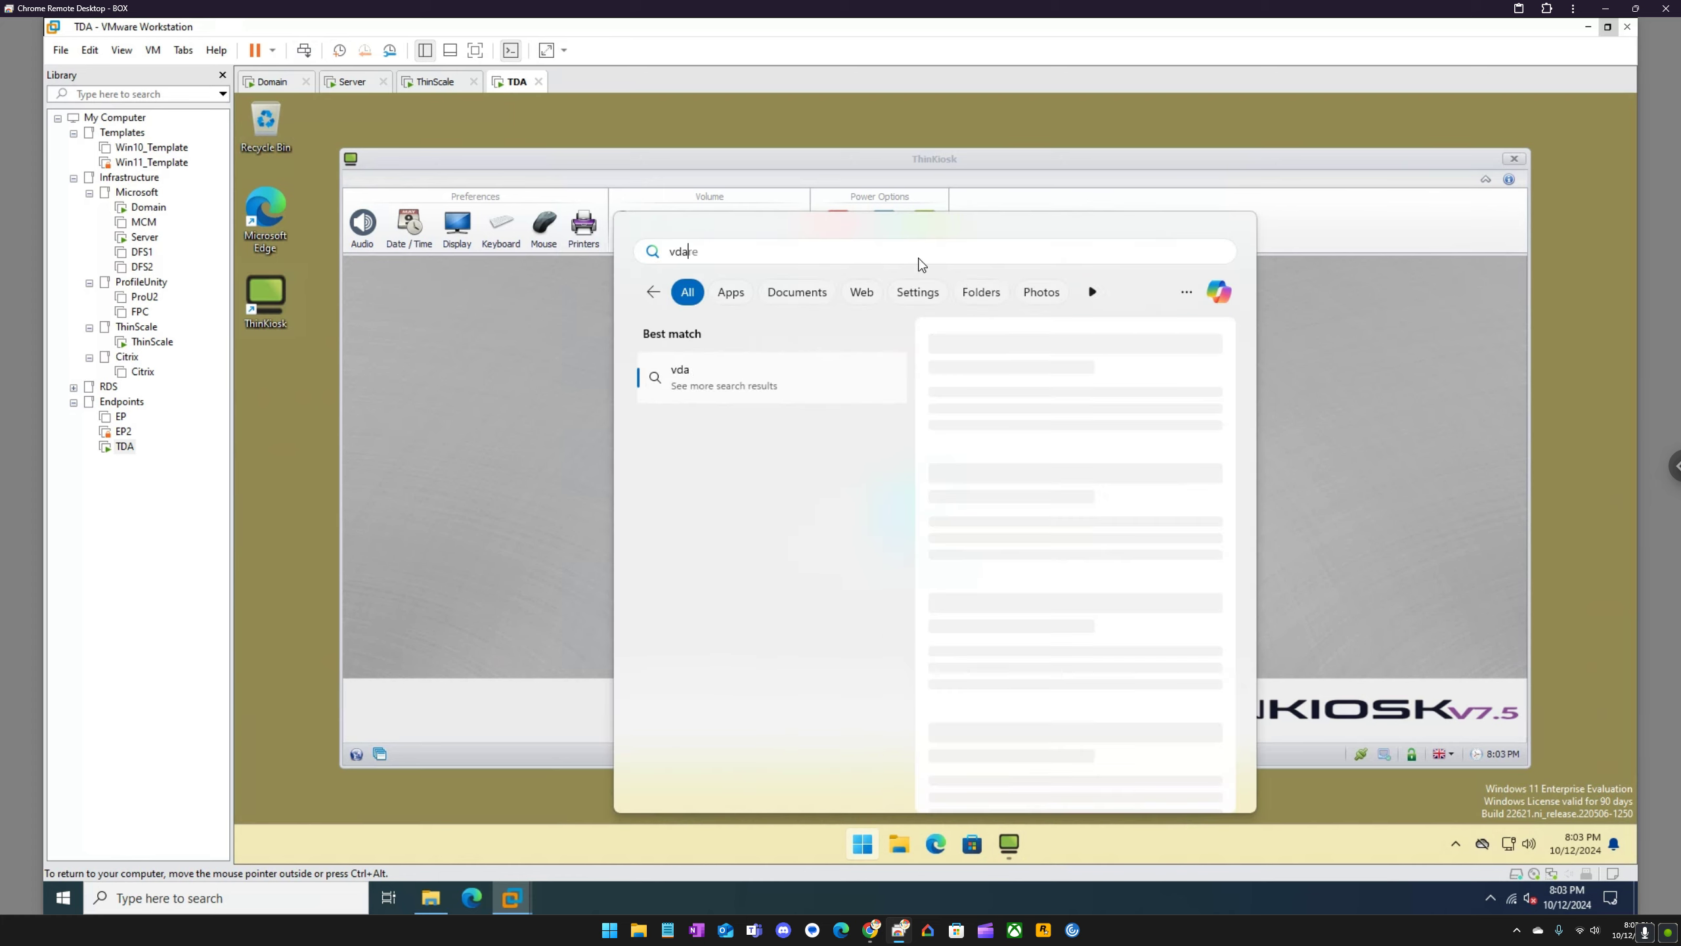
{"action": "left_click", "coordinate": [519, 390]}
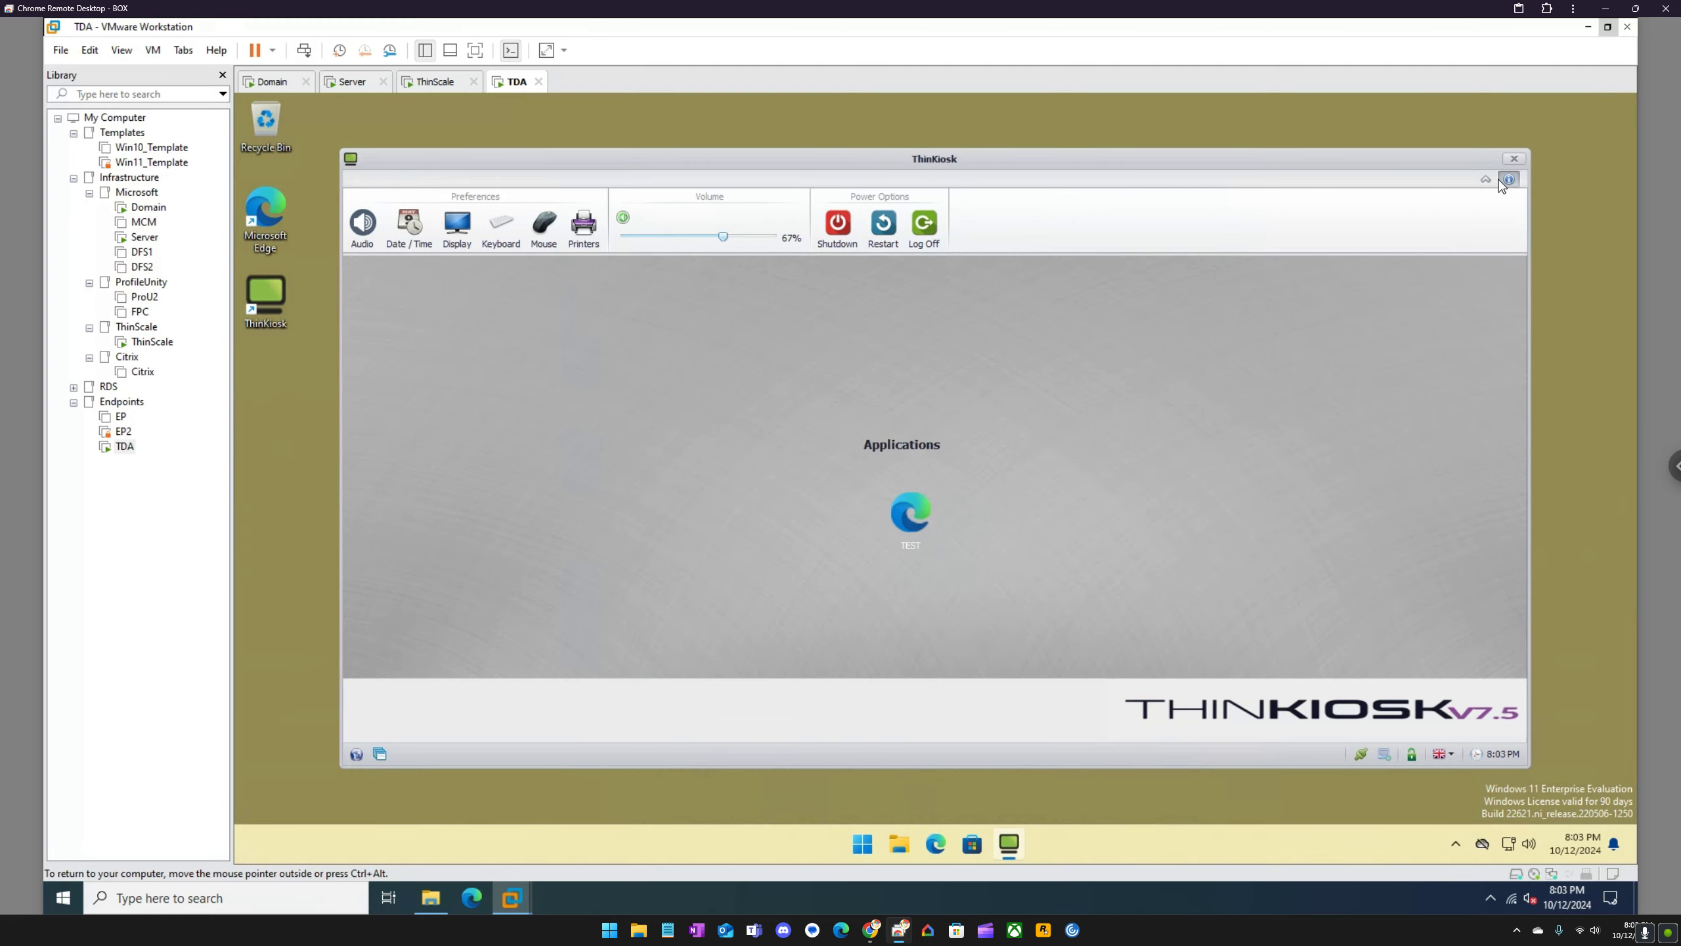
{"action": "left_click", "coordinate": [1514, 159]}
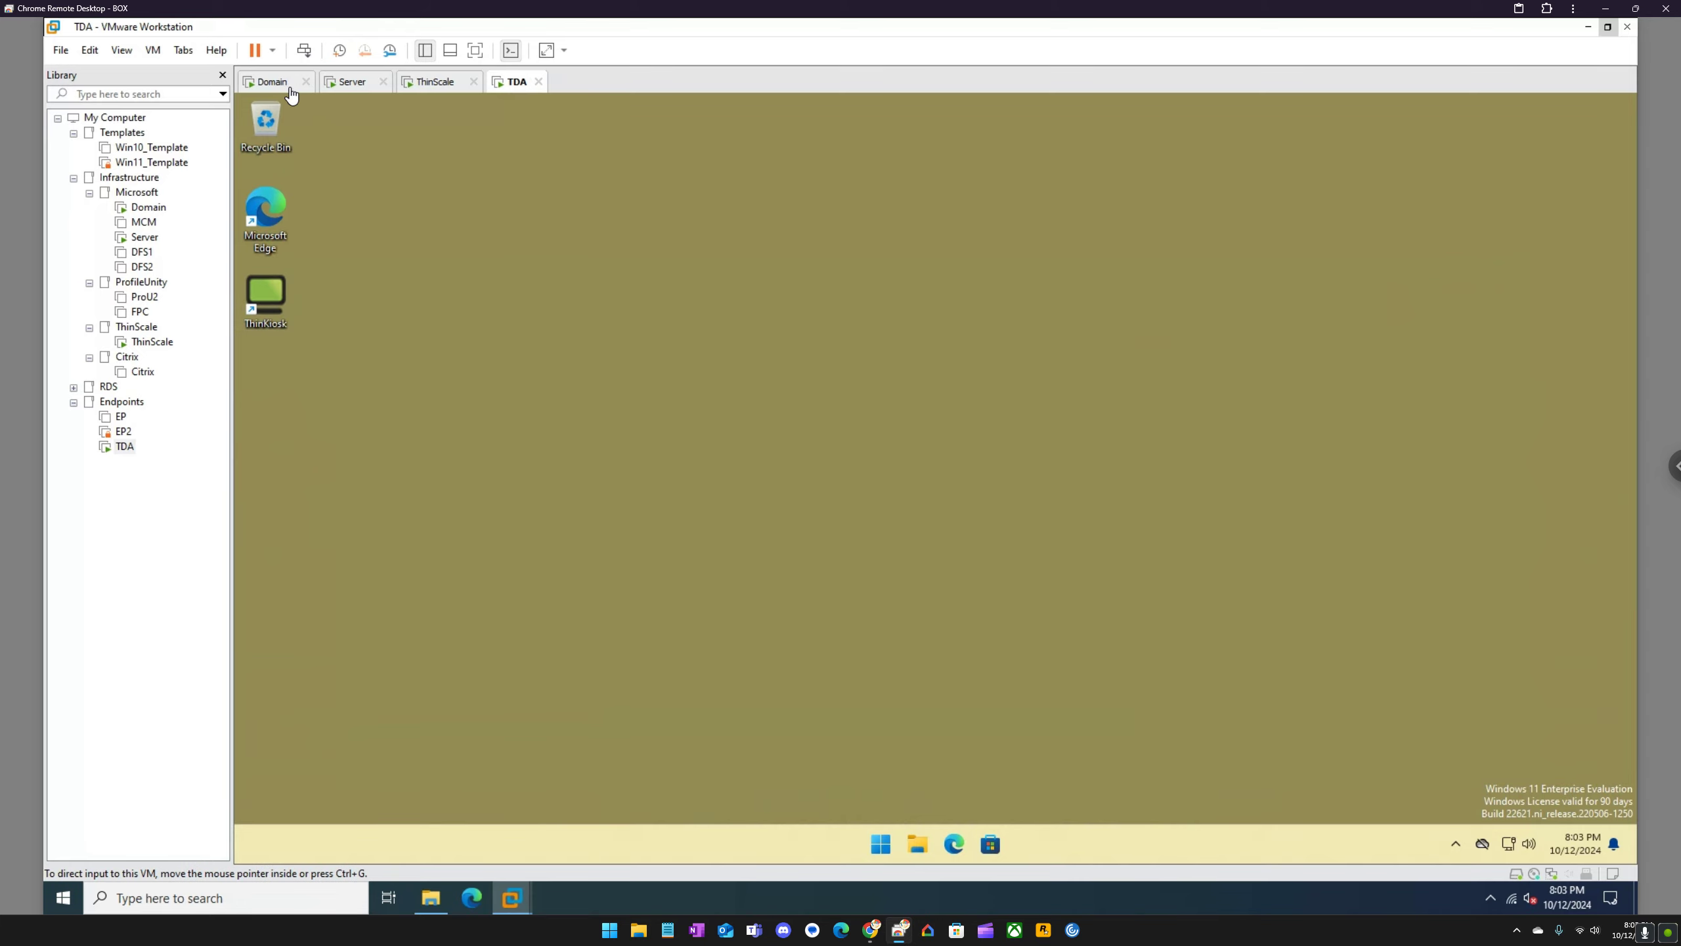
Step: In the ThinScale virtual machine, open the EndPoint Mgmt profile, check its ThinScale Virtual Desktop Agent settings, and exit the editor
{"action": "left_click", "coordinate": [441, 85]}
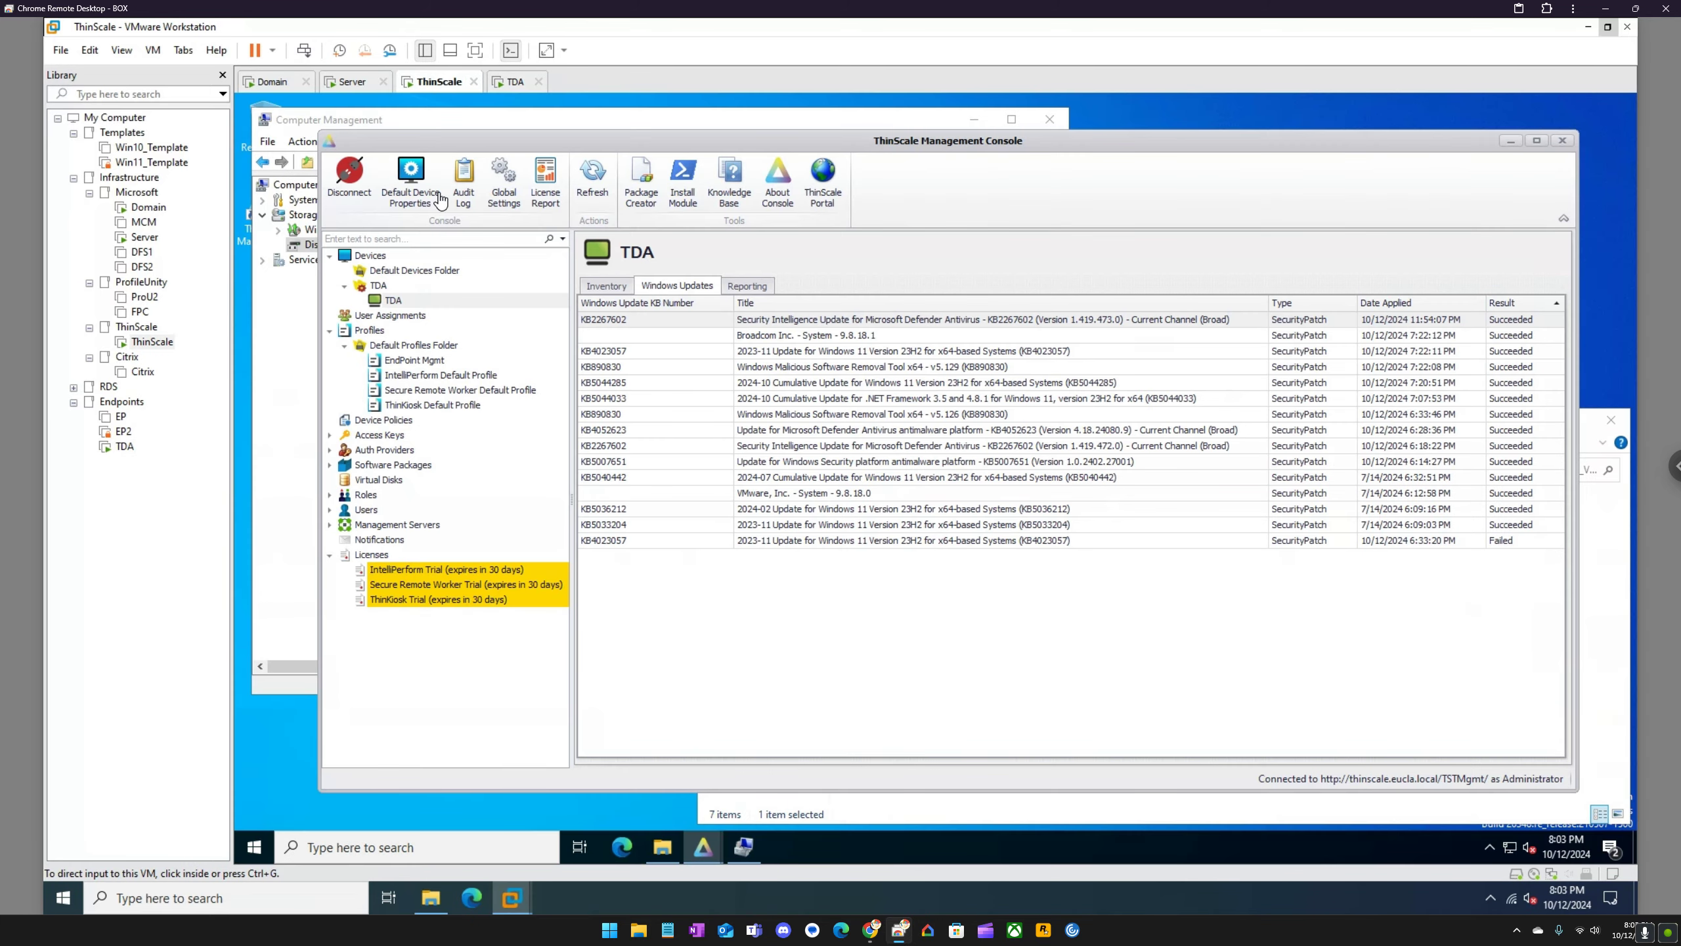
{"action": "left_click", "coordinate": [380, 285]}
{"action": "right_click", "coordinate": [657, 322]}
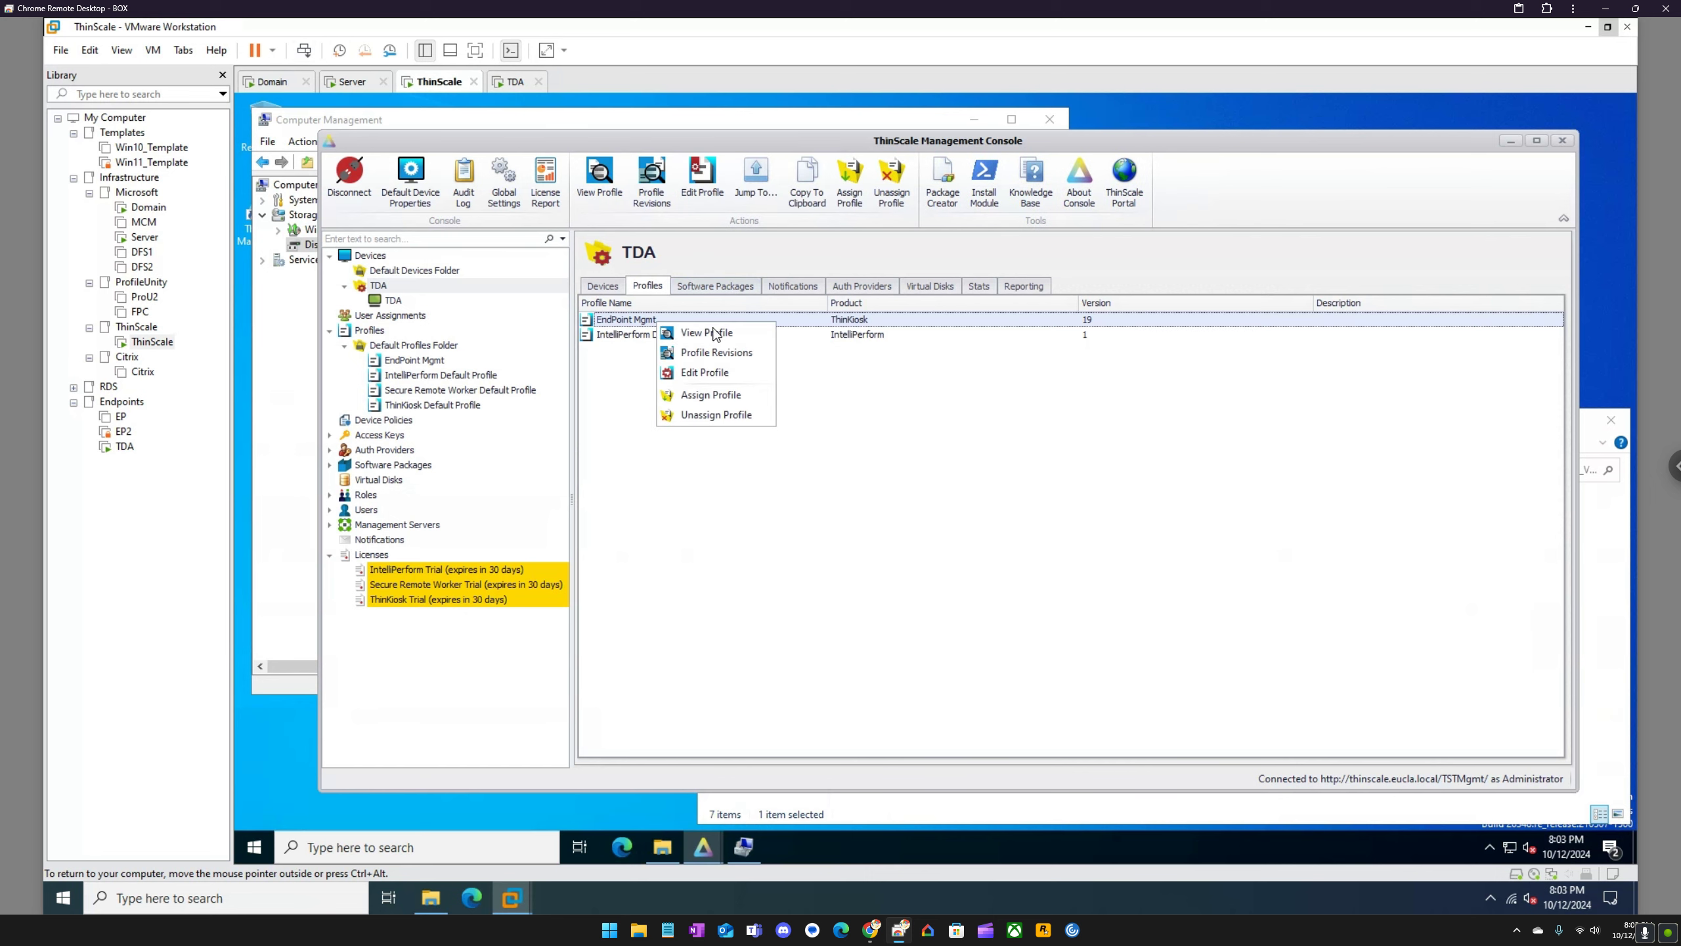
{"action": "left_click", "coordinate": [720, 374]}
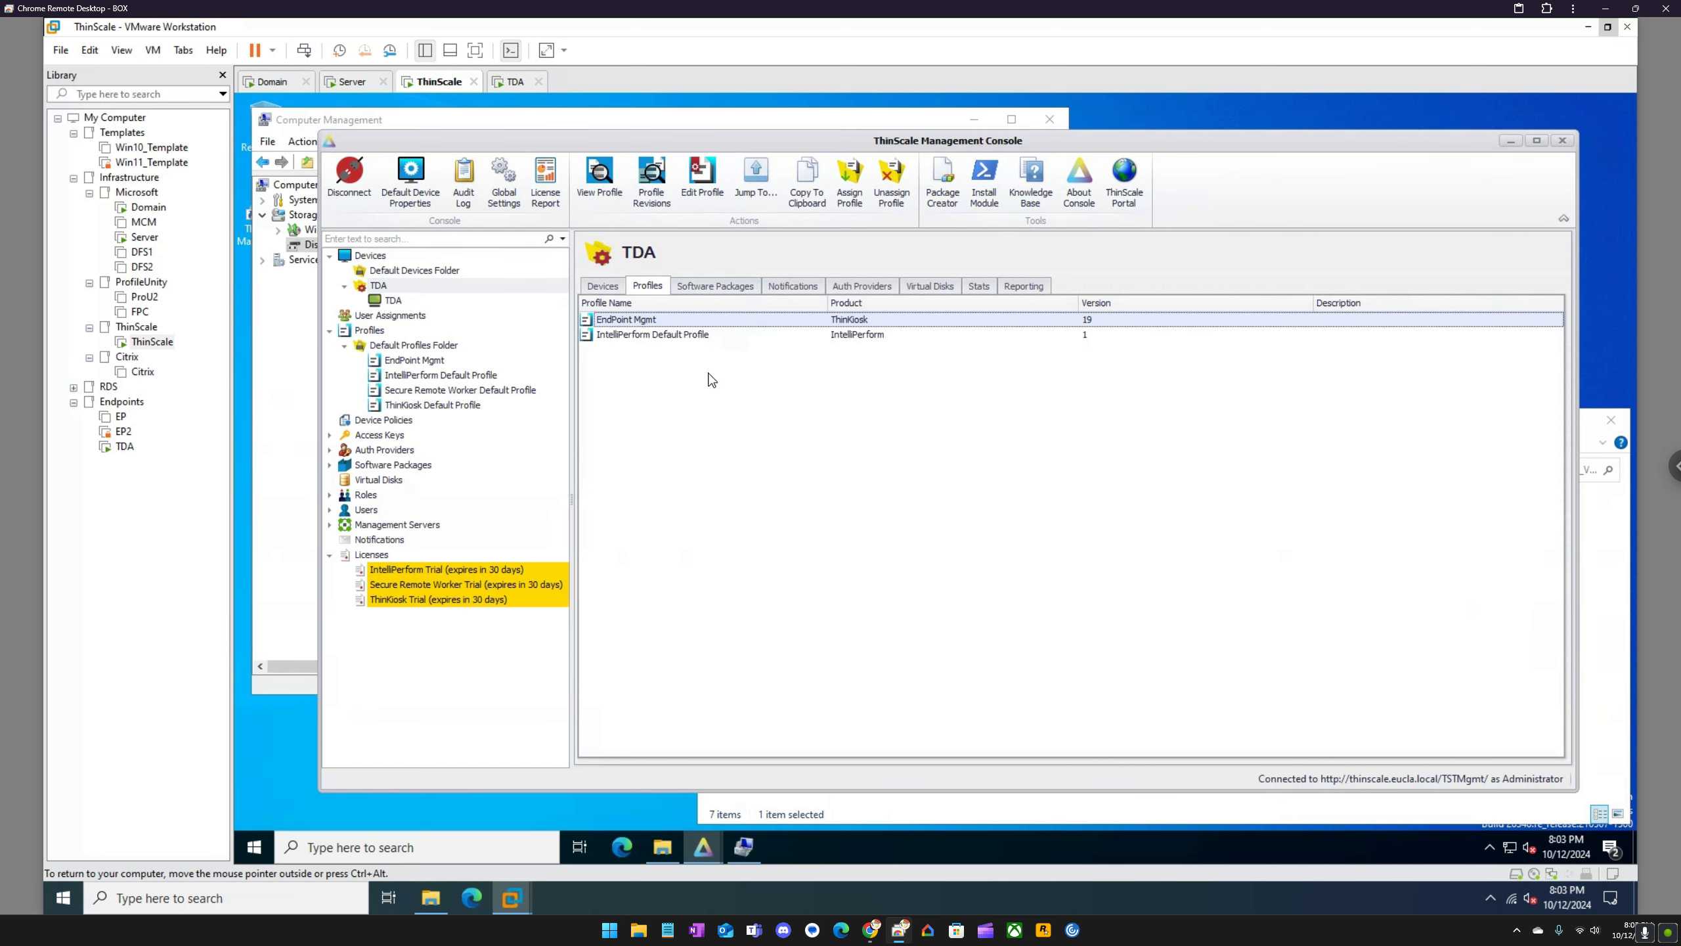
{"action": "scroll", "coordinate": [646, 751], "scroll_direction": "down", "scroll_amount": 2}
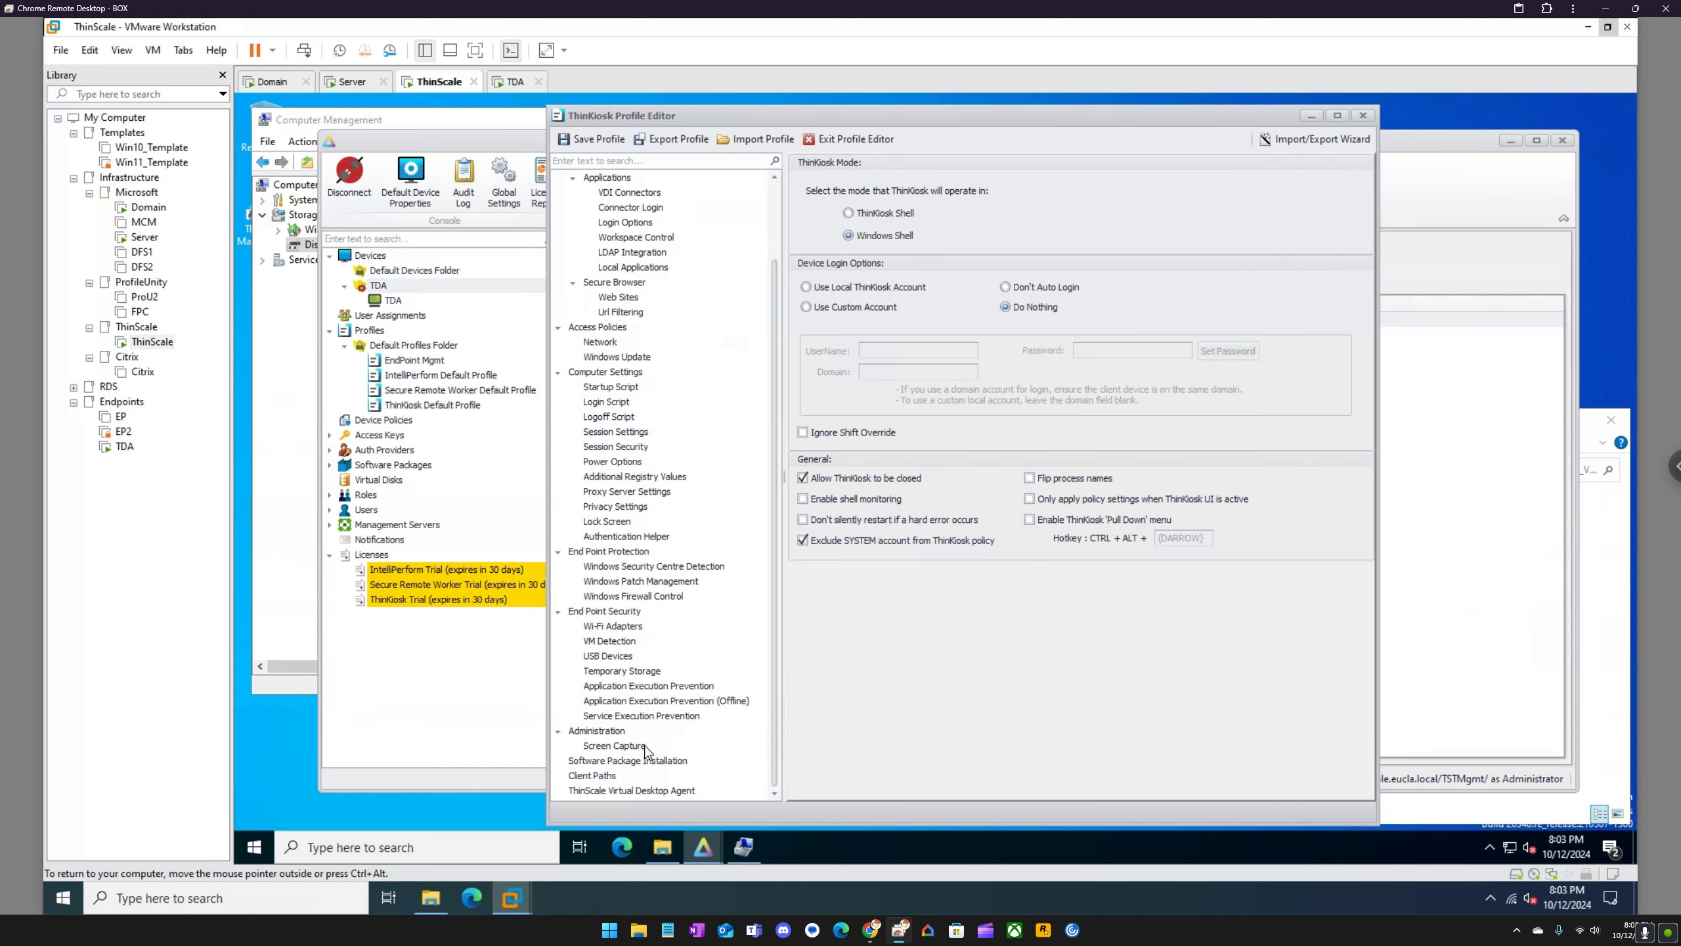
{"action": "left_click", "coordinate": [635, 790]}
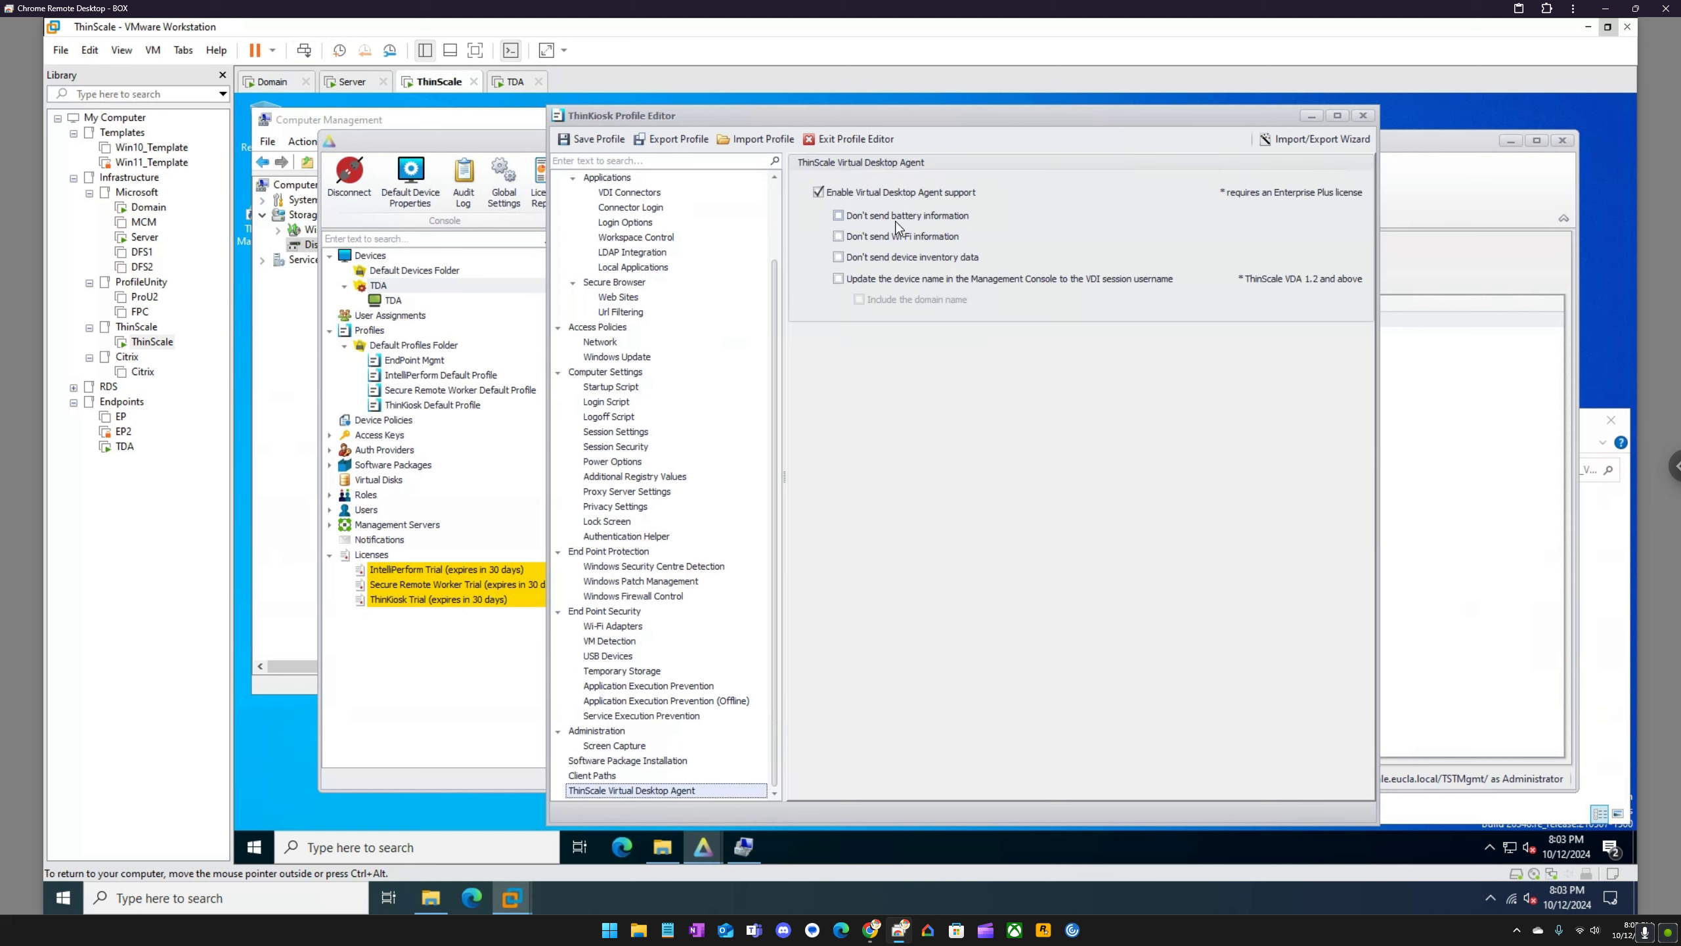
{"action": "left_click", "coordinate": [848, 139]}
Step: View the statistics for all devices and find the ThinScale Virtual Desktop Agent entry
{"action": "left_click", "coordinate": [370, 255]}
{"action": "left_click", "coordinate": [642, 286]}
{"action": "left_click", "coordinate": [673, 446]}
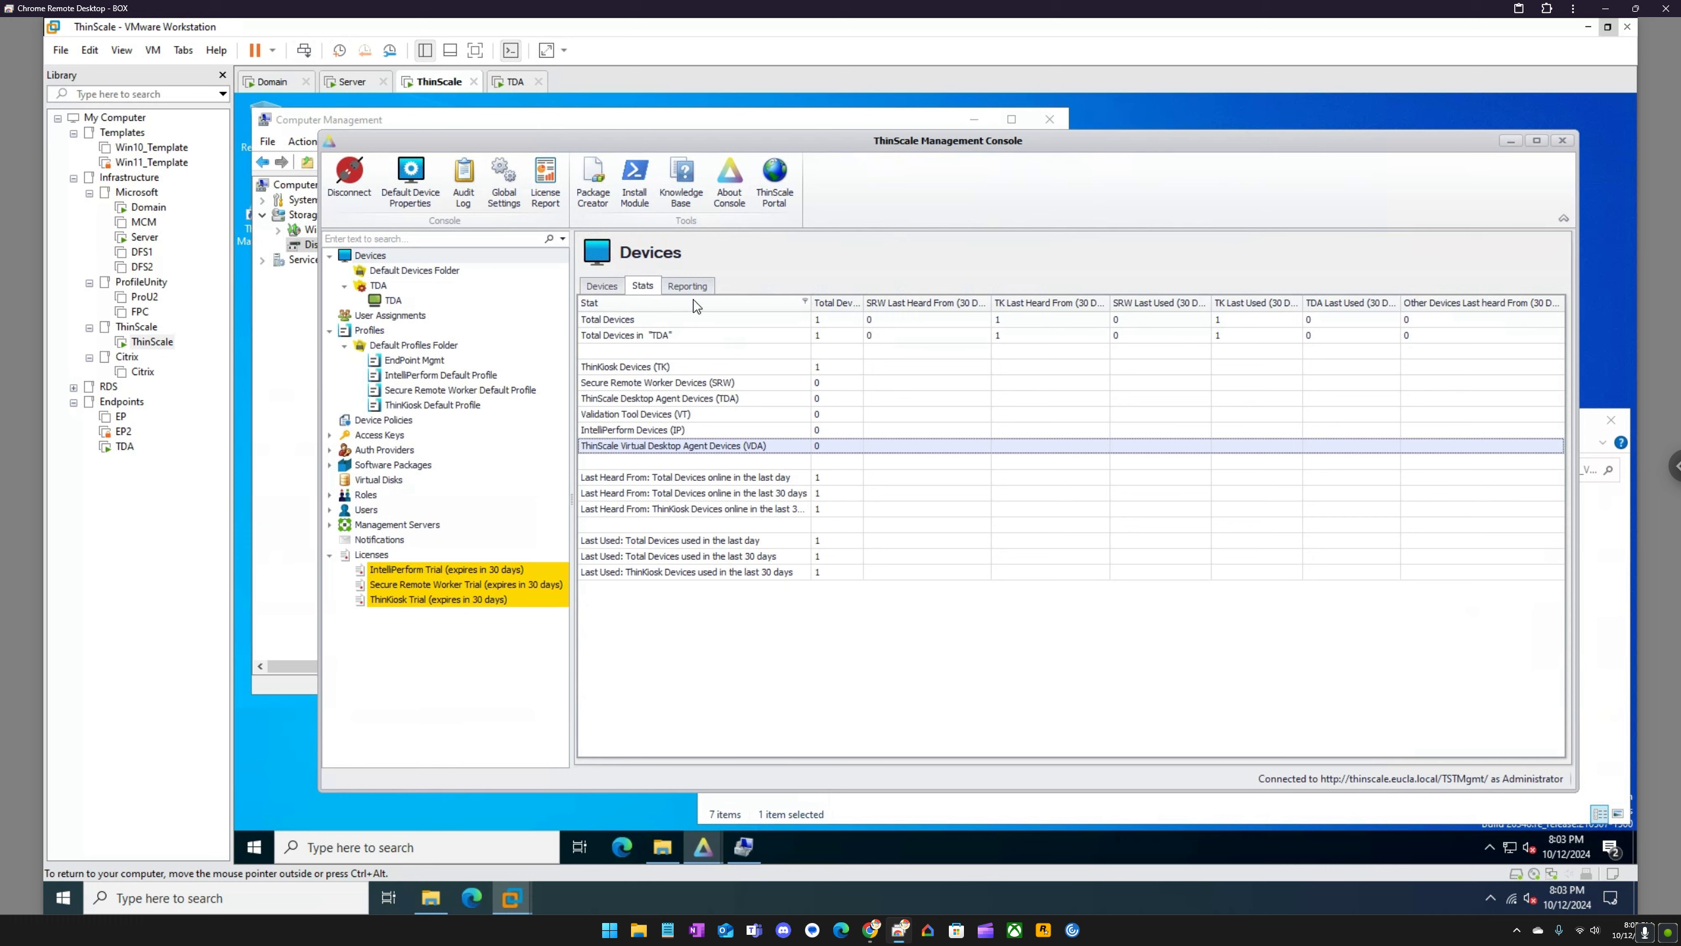
Step: Send the Refresh + Restart command to the TDA device
{"action": "left_click", "coordinate": [391, 301]}
{"action": "right_click", "coordinate": [390, 300]}
{"action": "mouse_move", "coordinate": [429, 310]}
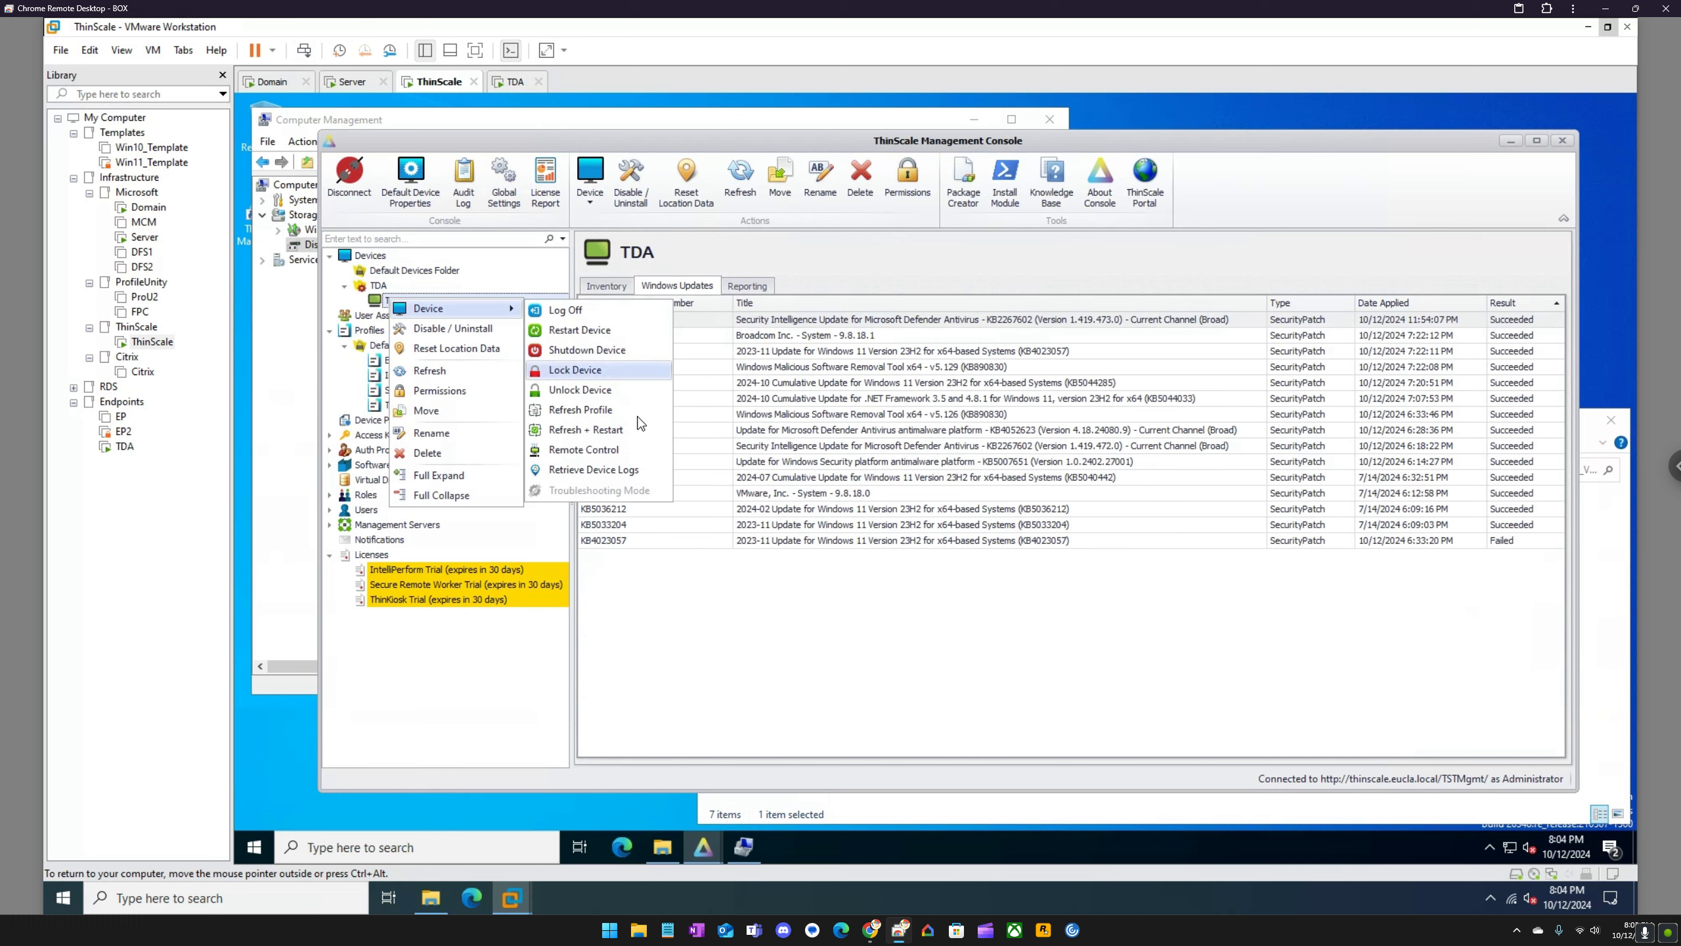
{"action": "left_click", "coordinate": [606, 431]}
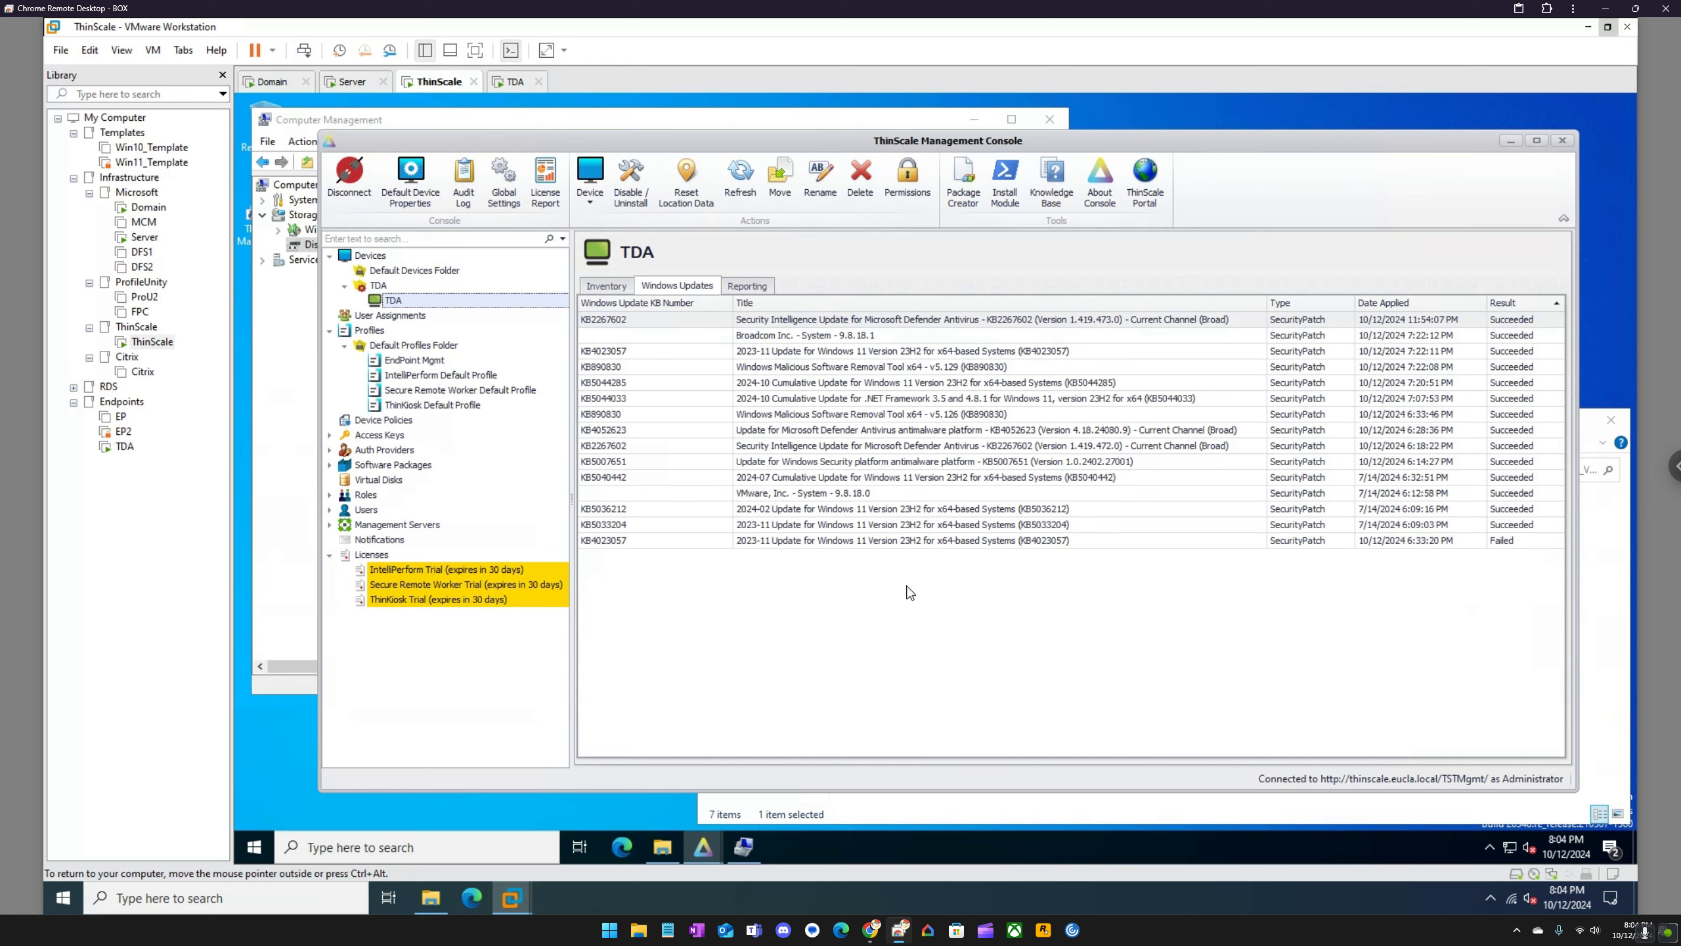
Step: Sign in to the TDA virtual machine with the account password and close the command prompt window running gpupdate /force
{"action": "left_click", "coordinate": [516, 81]}
{"action": "left_click", "coordinate": [911, 503]}
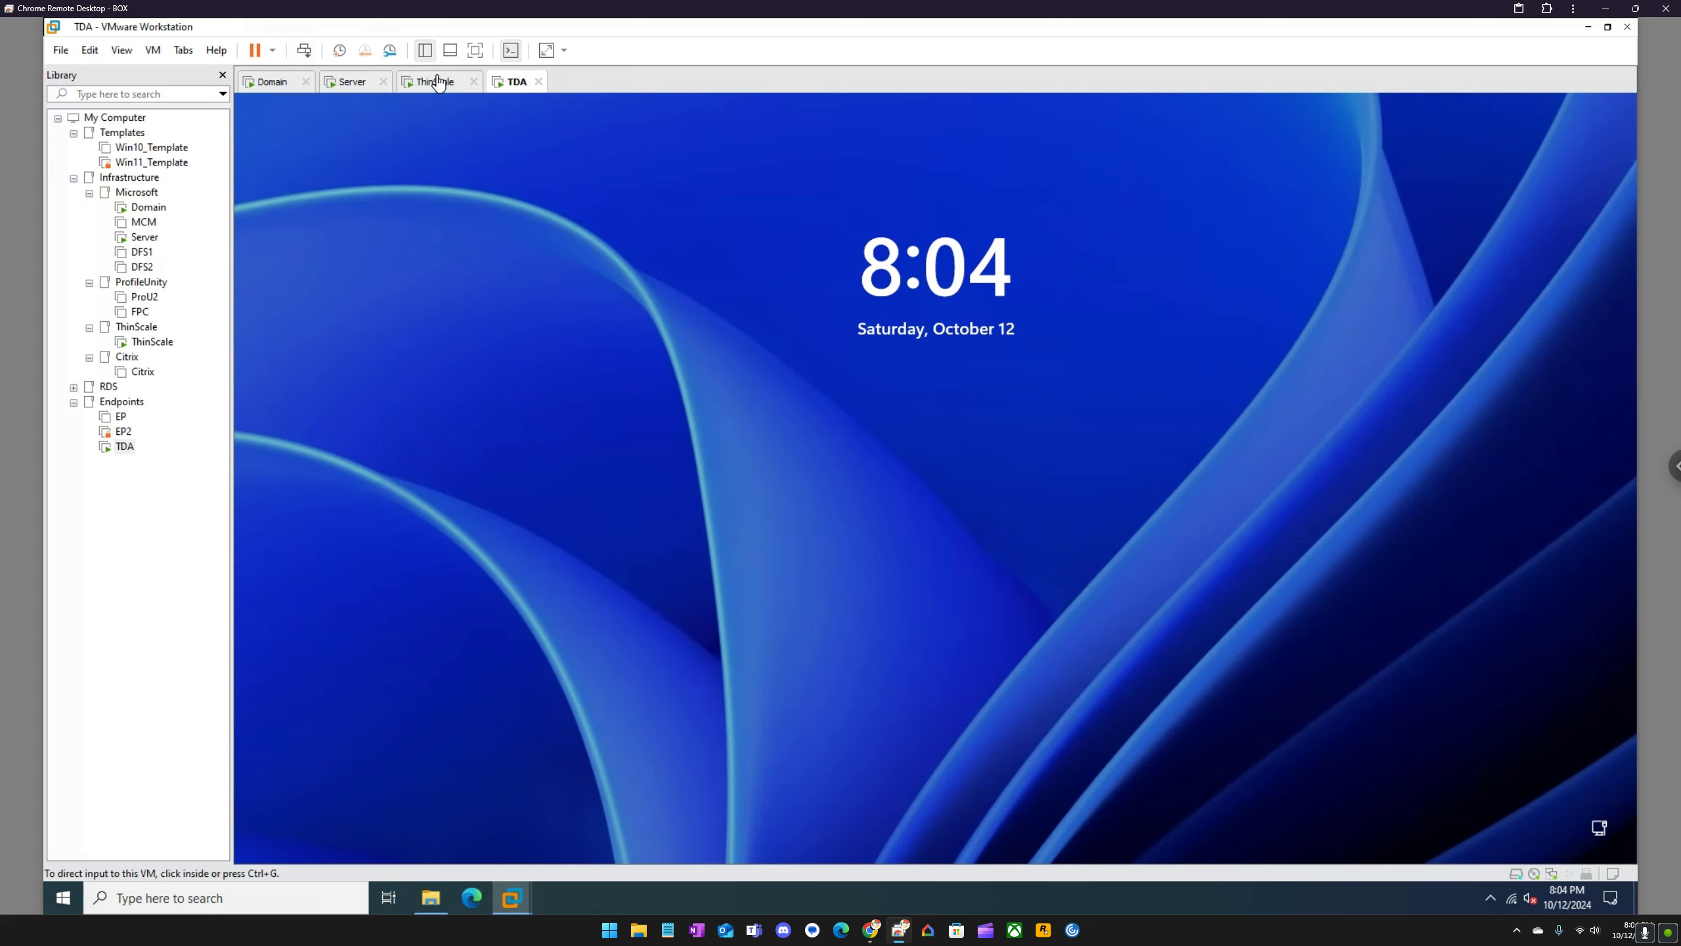
{"action": "left_click", "coordinate": [307, 54]}
{"action": "left_click", "coordinate": [899, 527]}
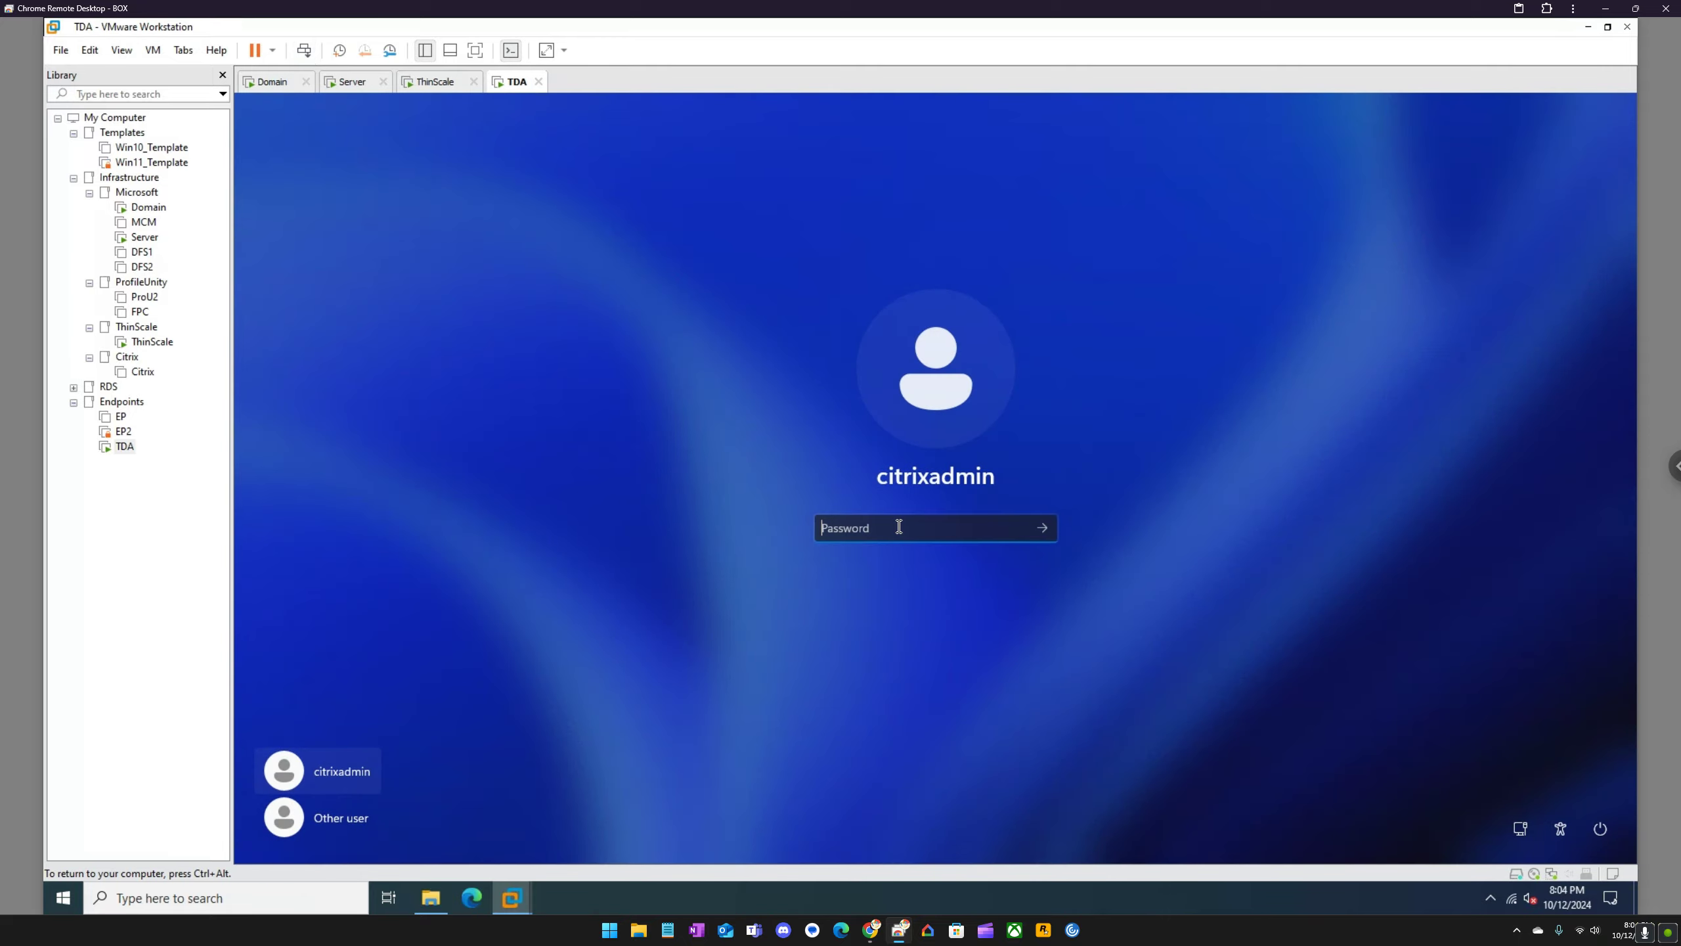
{"action": "type", "text": "••••••••••"}
{"action": "key", "text": "Return"}
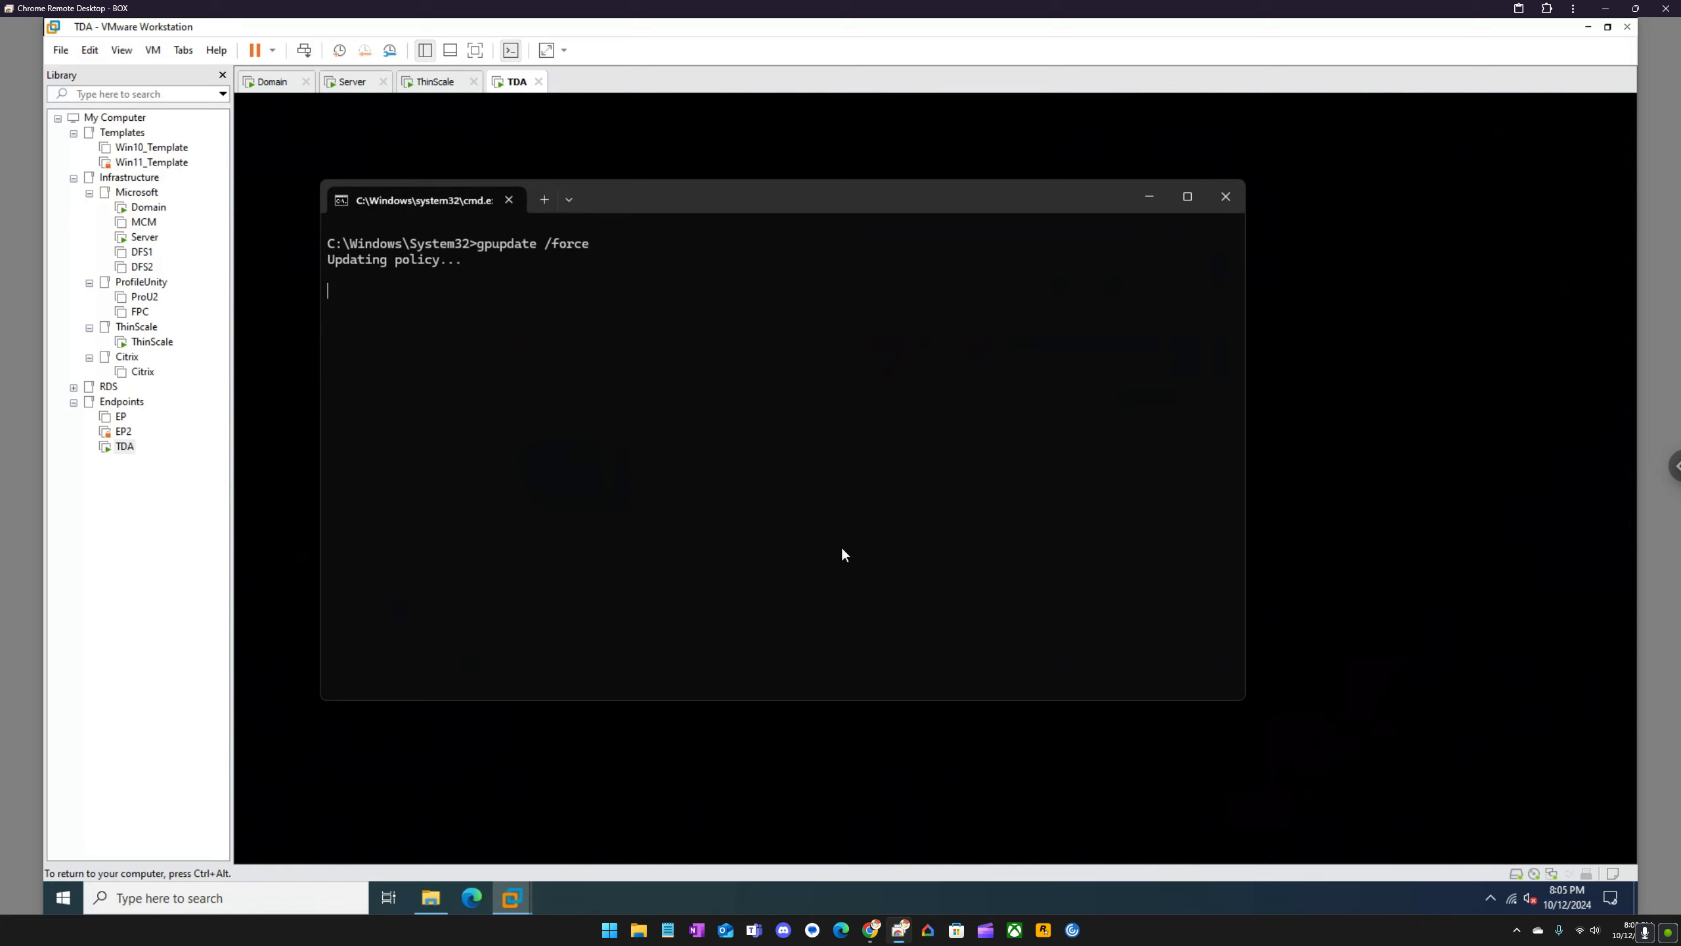
{"action": "left_click", "coordinate": [1233, 193]}
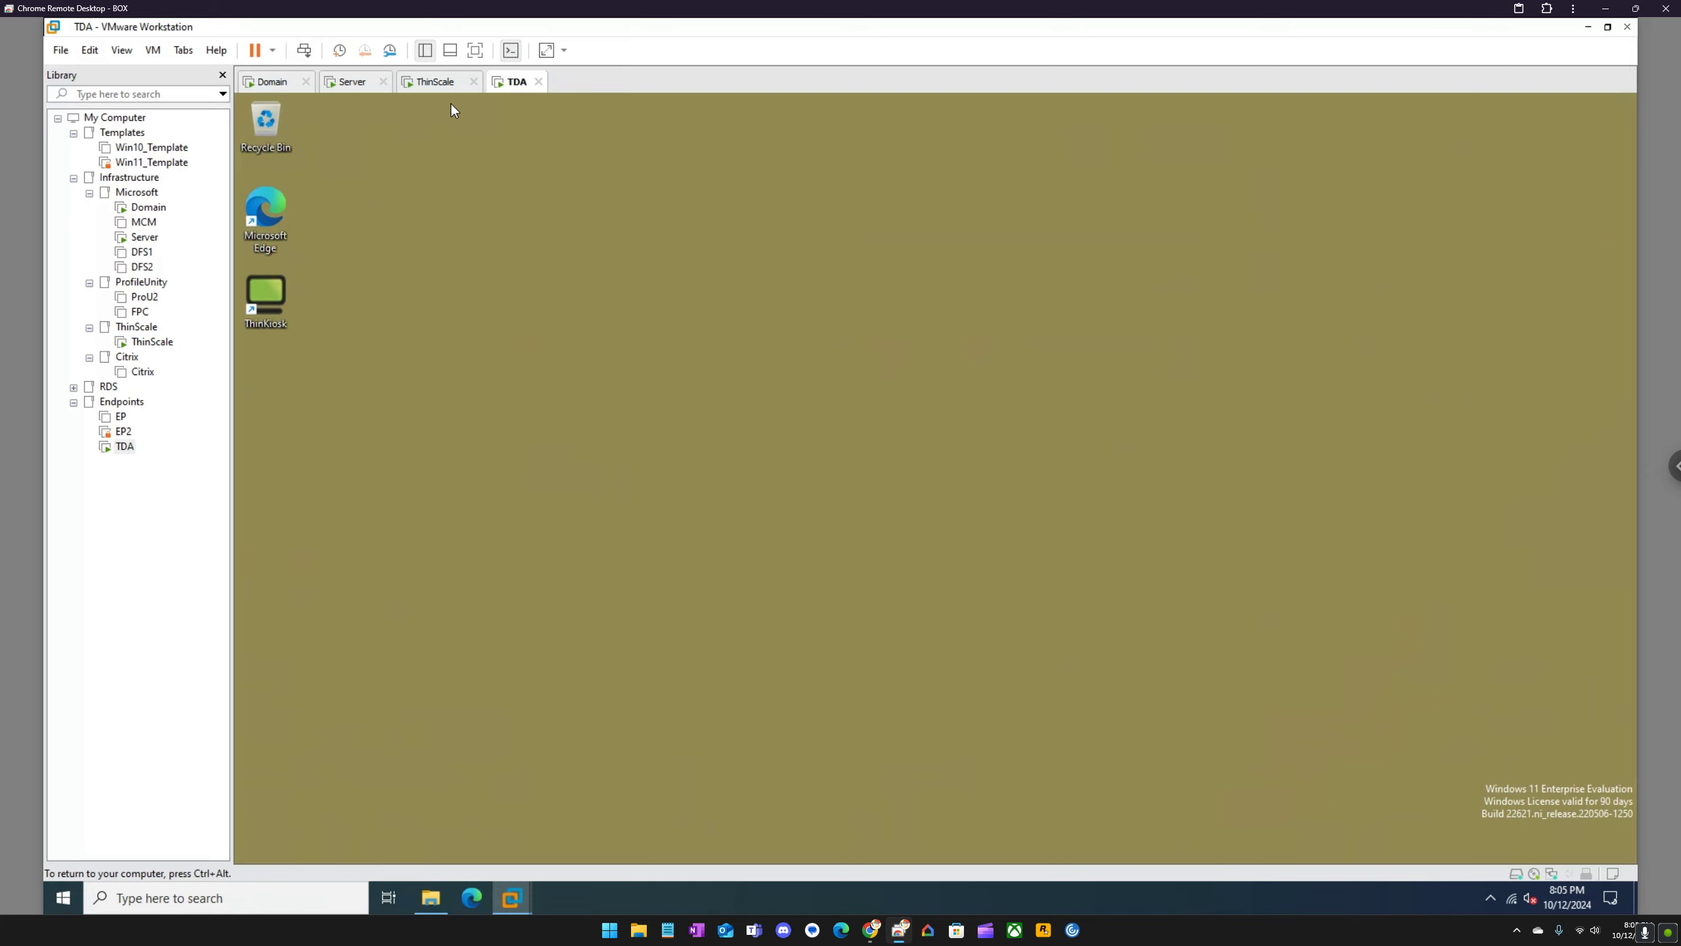
Step: In the ThinScale virtual machine, review the statistics for all devices, including the last-heard-from entries and the ThinScale Virtual Desktop Agent Devices entry
{"action": "left_click", "coordinate": [440, 82]}
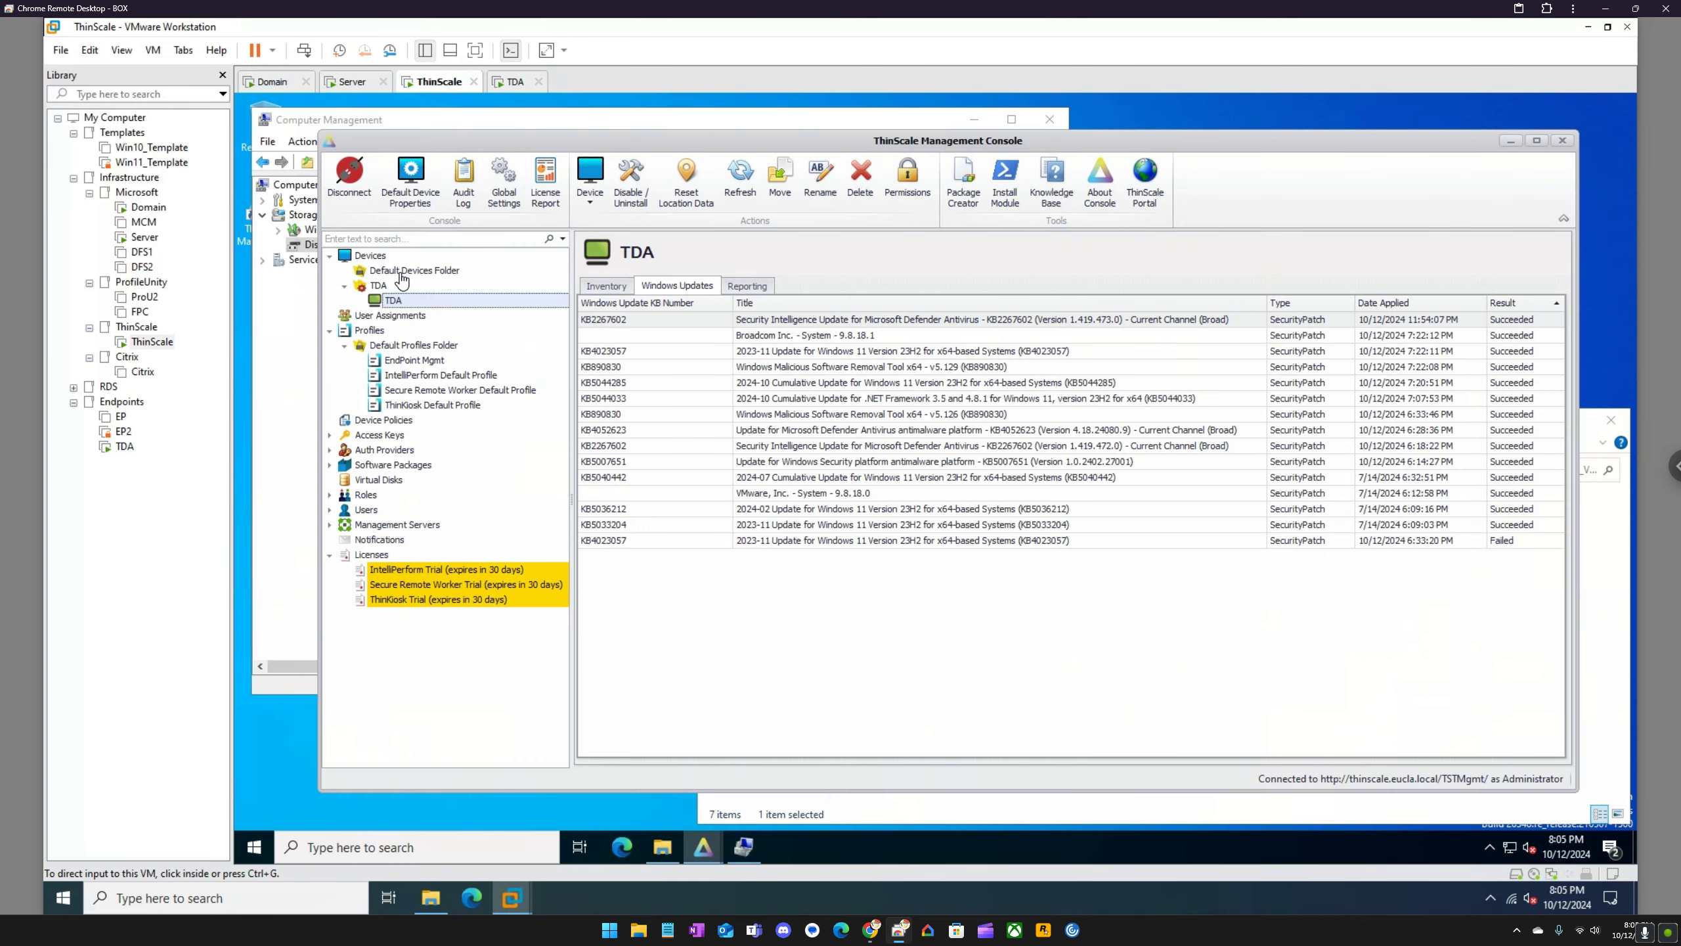
{"action": "left_click", "coordinate": [381, 257]}
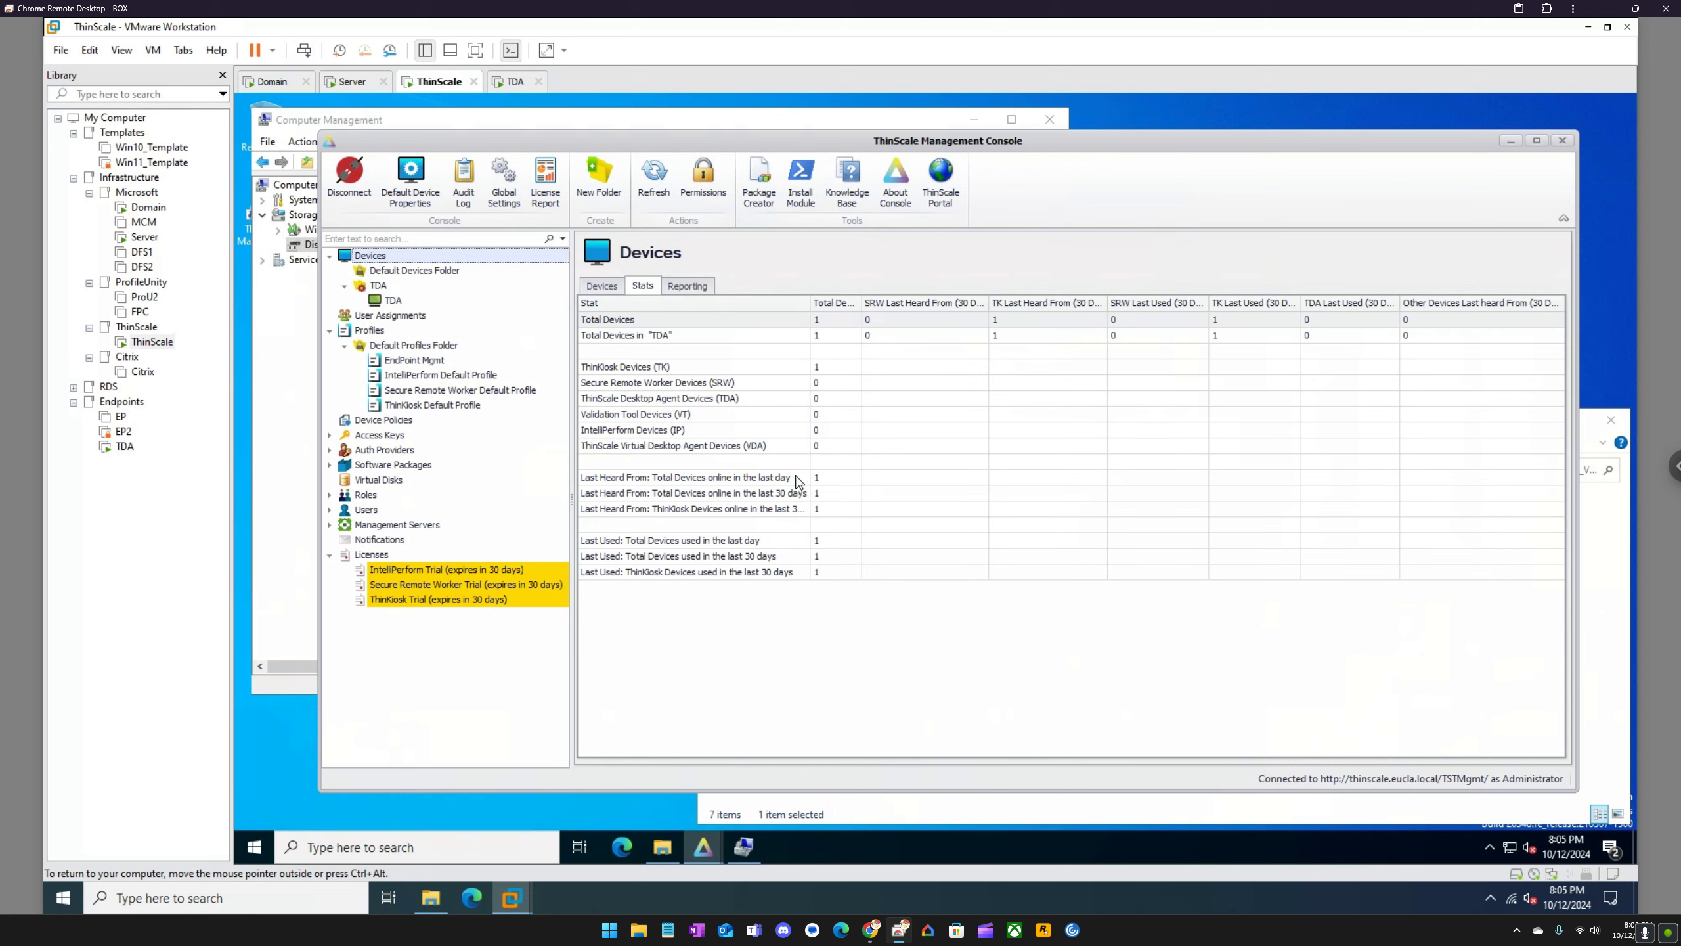
{"action": "left_click", "coordinate": [726, 480]}
{"action": "left_click", "coordinate": [737, 494]}
{"action": "left_click", "coordinate": [739, 506]}
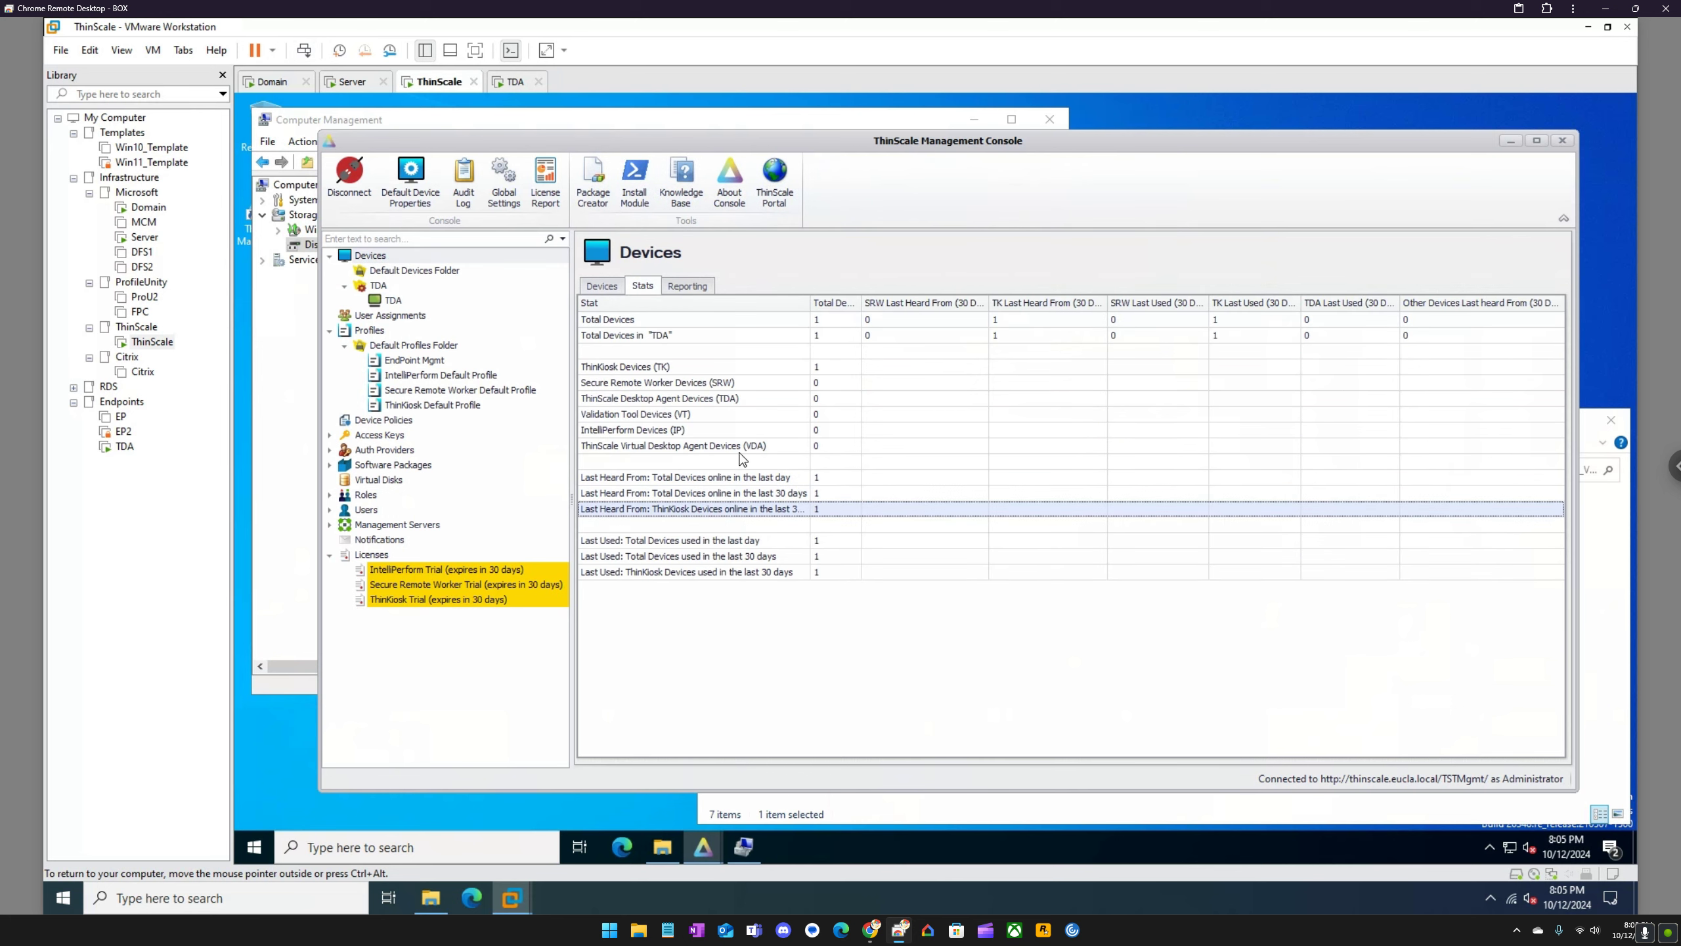
{"action": "left_click", "coordinate": [740, 451]}
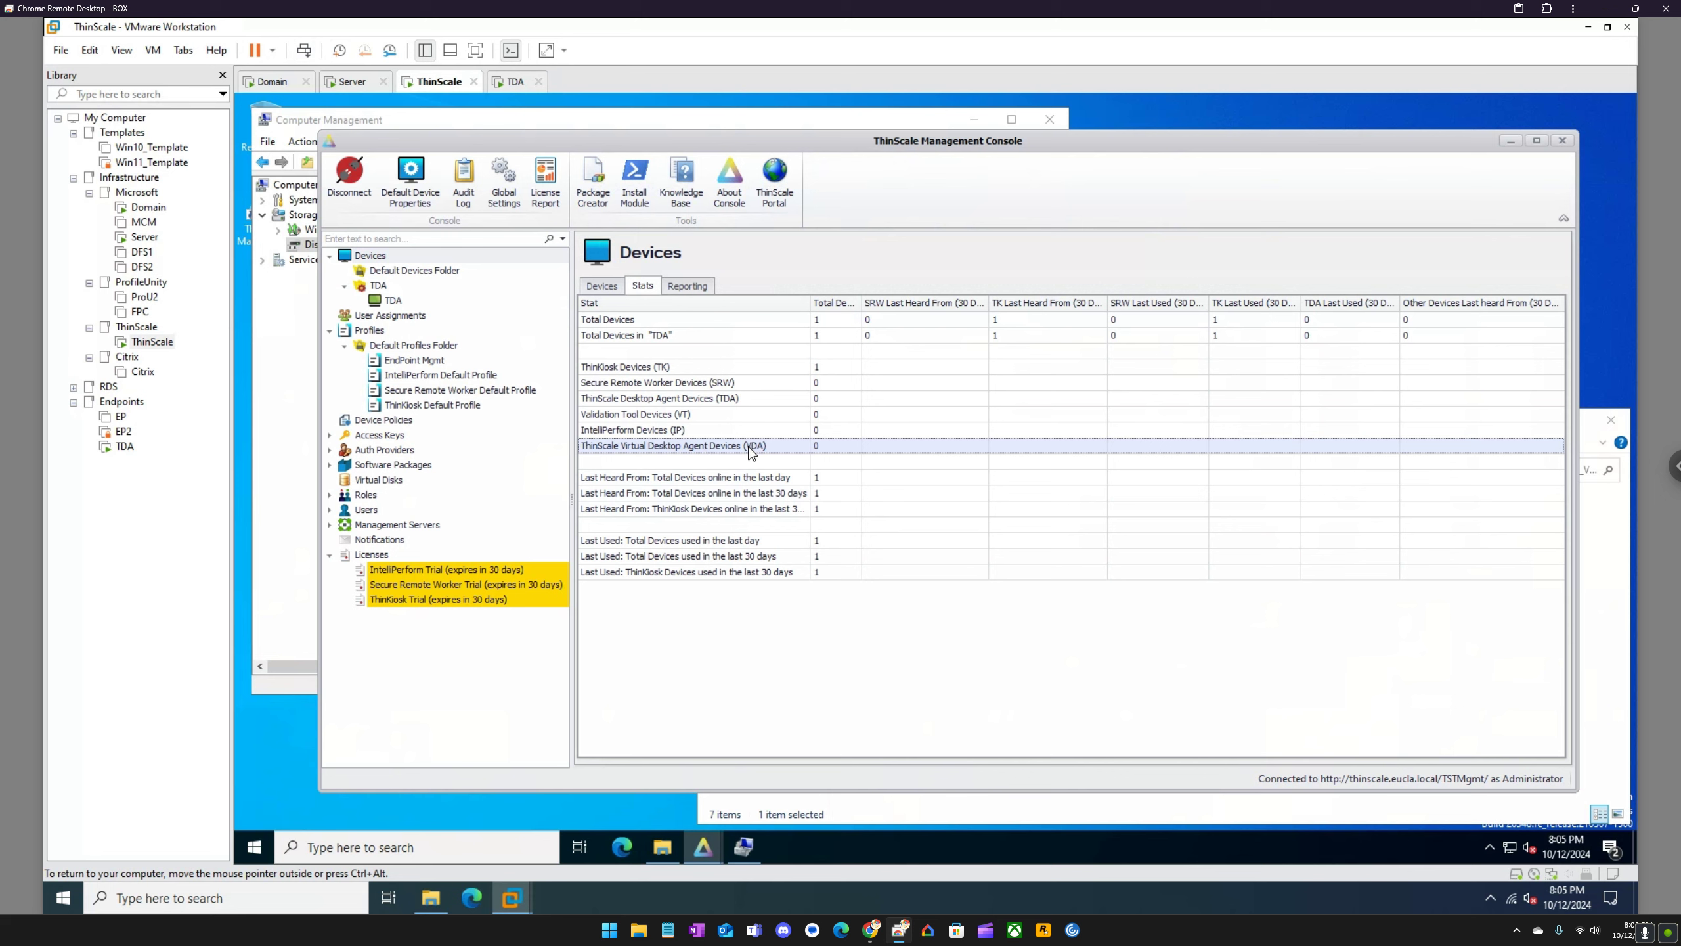
{"action": "right_click", "coordinate": [390, 299]}
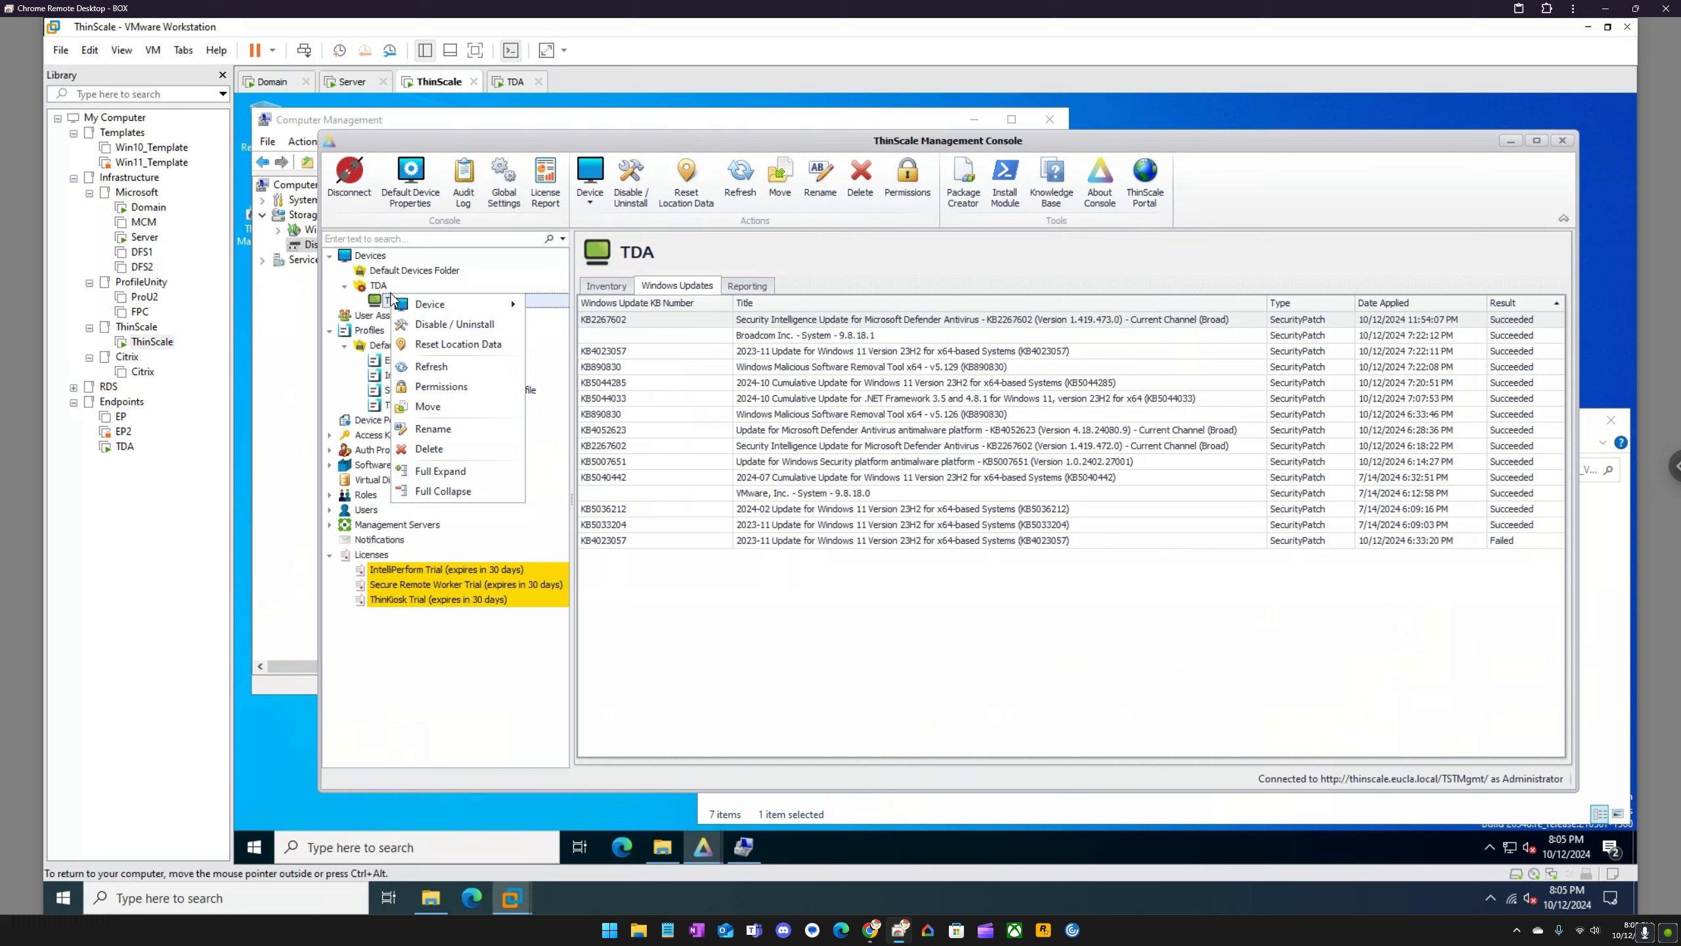
{"action": "mouse_move", "coordinate": [446, 311]}
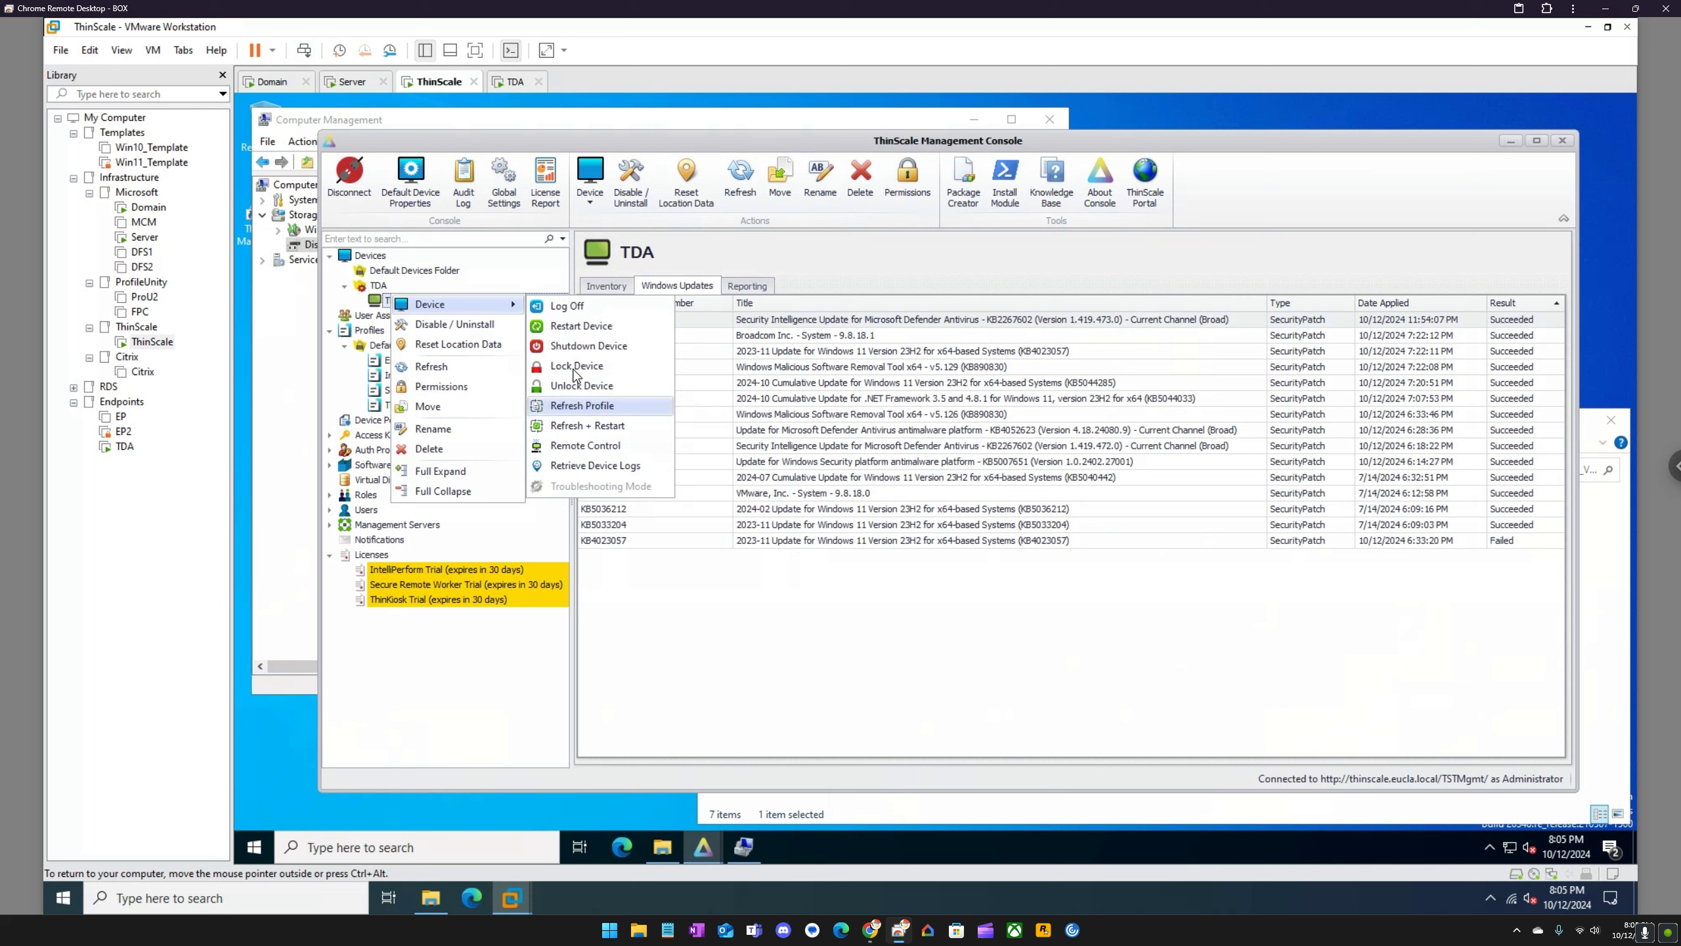
{"action": "left_click", "coordinate": [810, 265]}
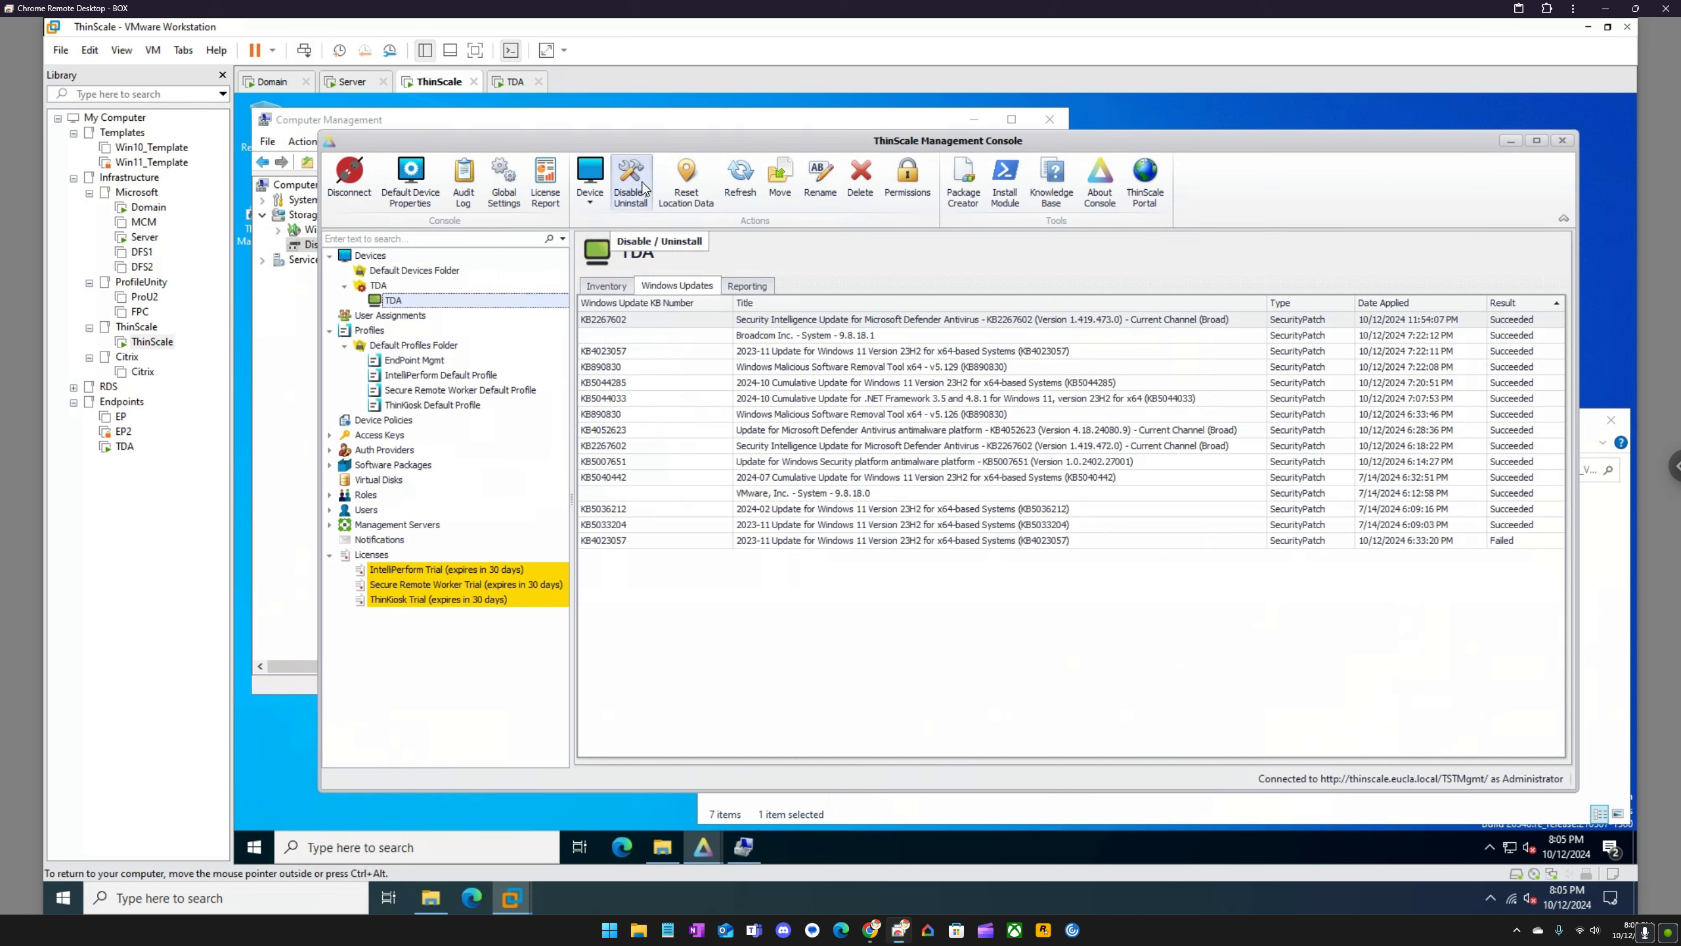
Step: Return to the TDA virtual machine and search its apps for Control Panel
{"action": "left_click", "coordinate": [516, 81]}
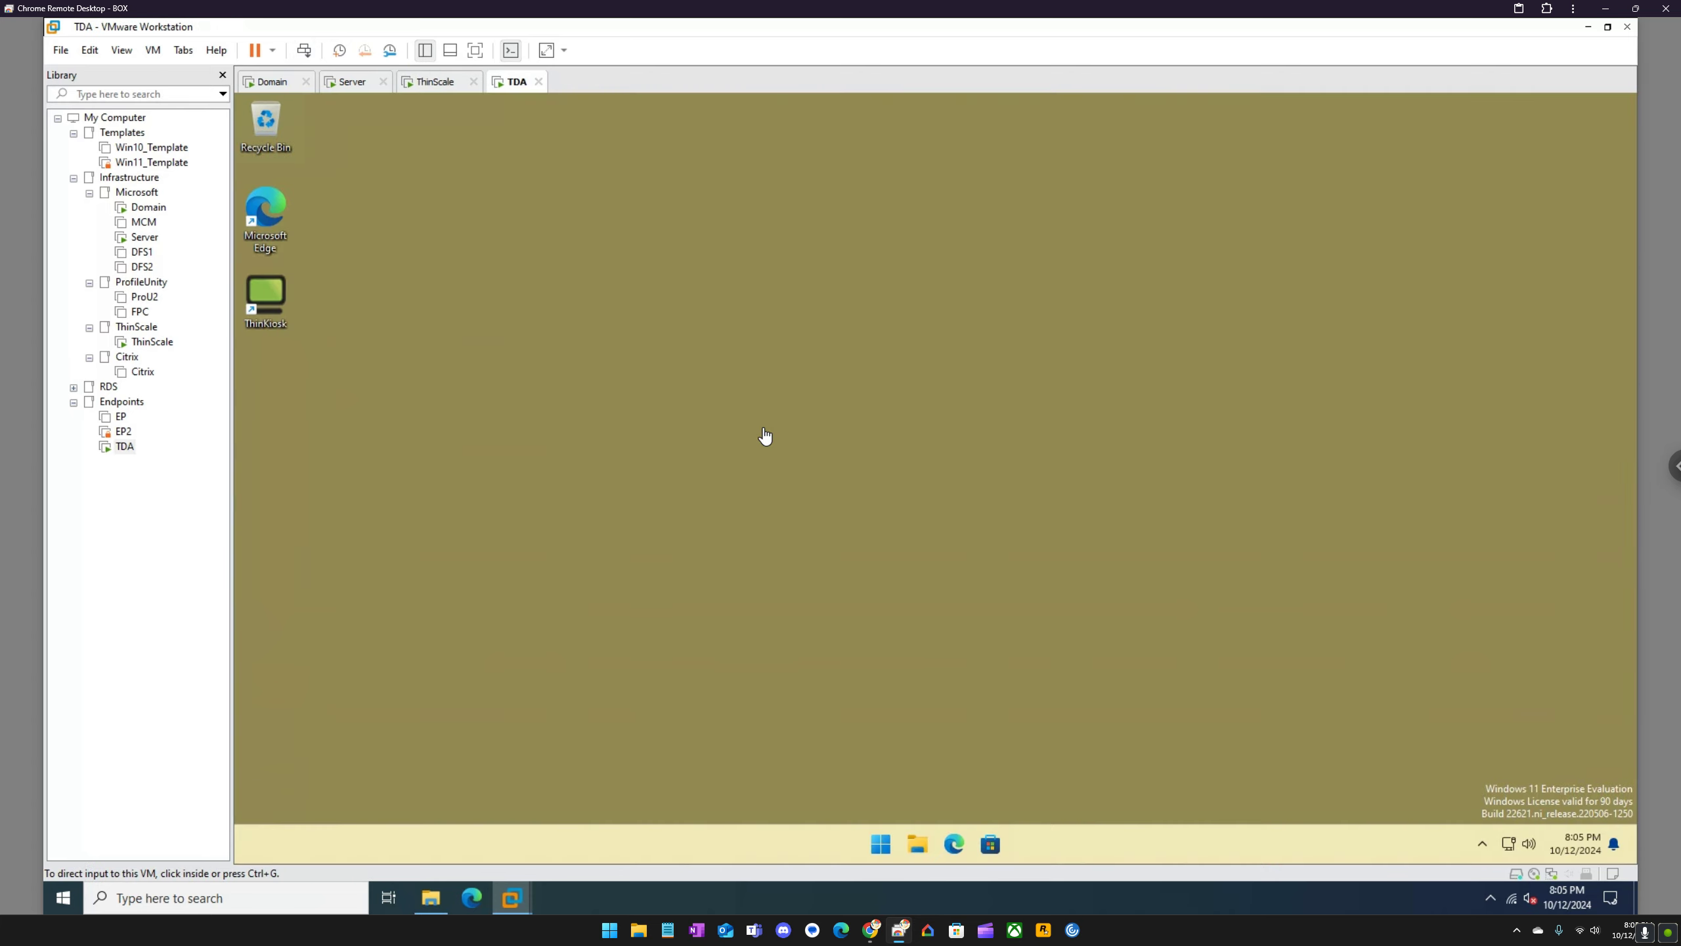
{"action": "left_click", "coordinate": [764, 436]}
{"action": "left_click", "coordinate": [880, 843]}
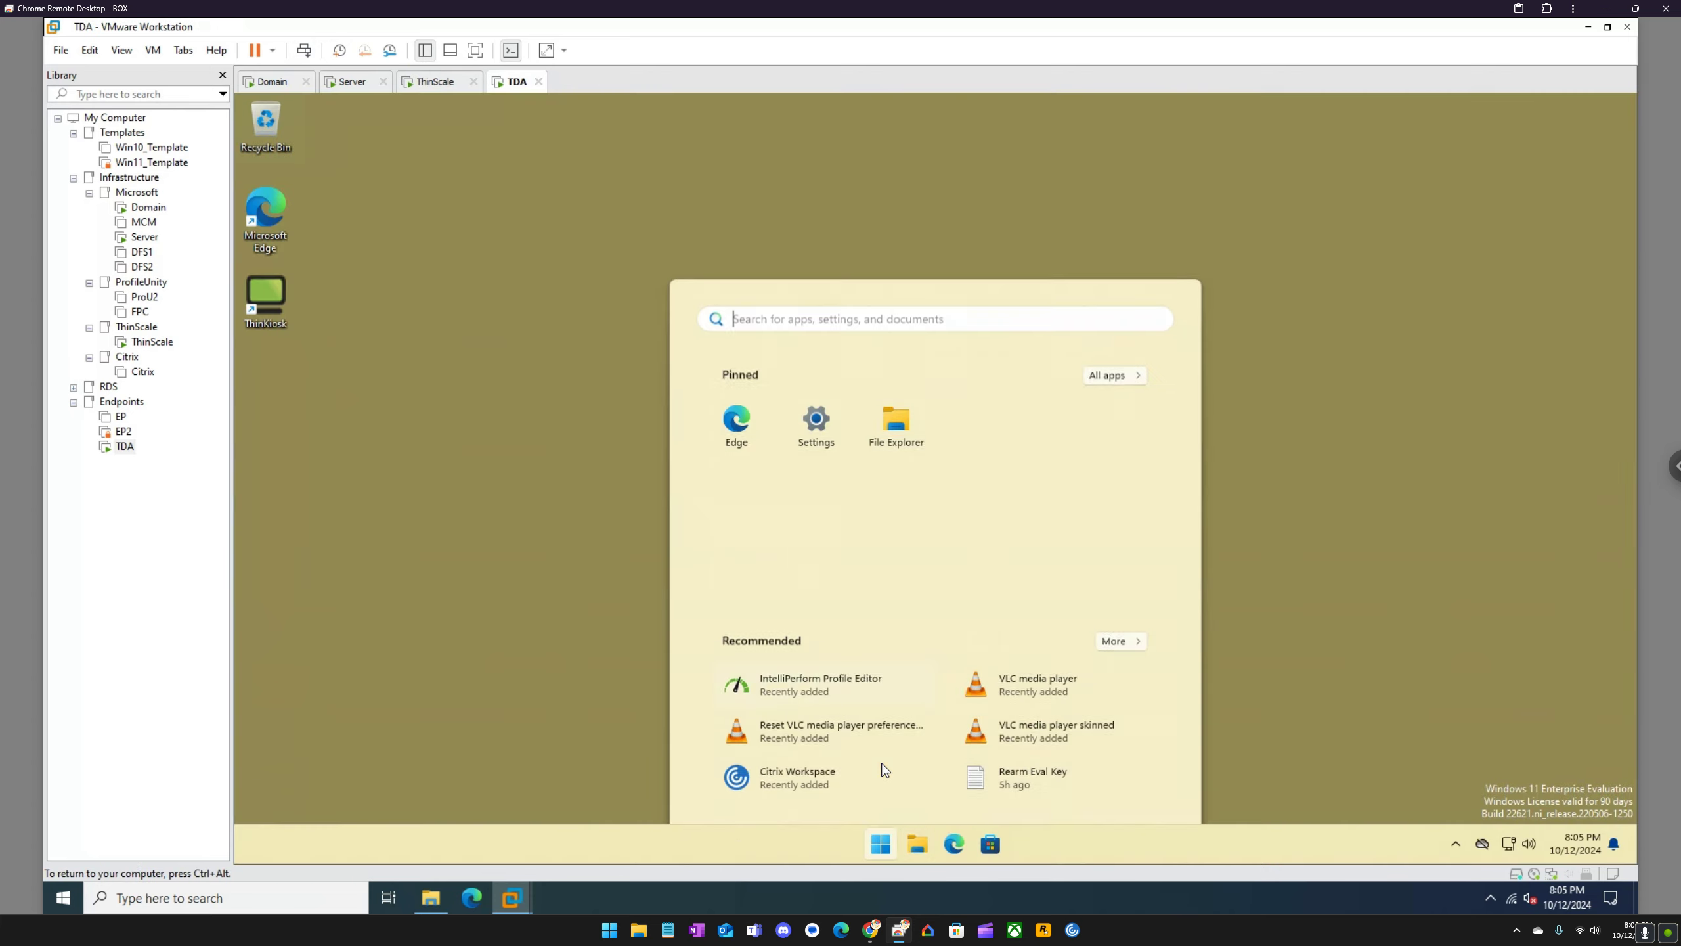
{"action": "type", "text": "contro"}
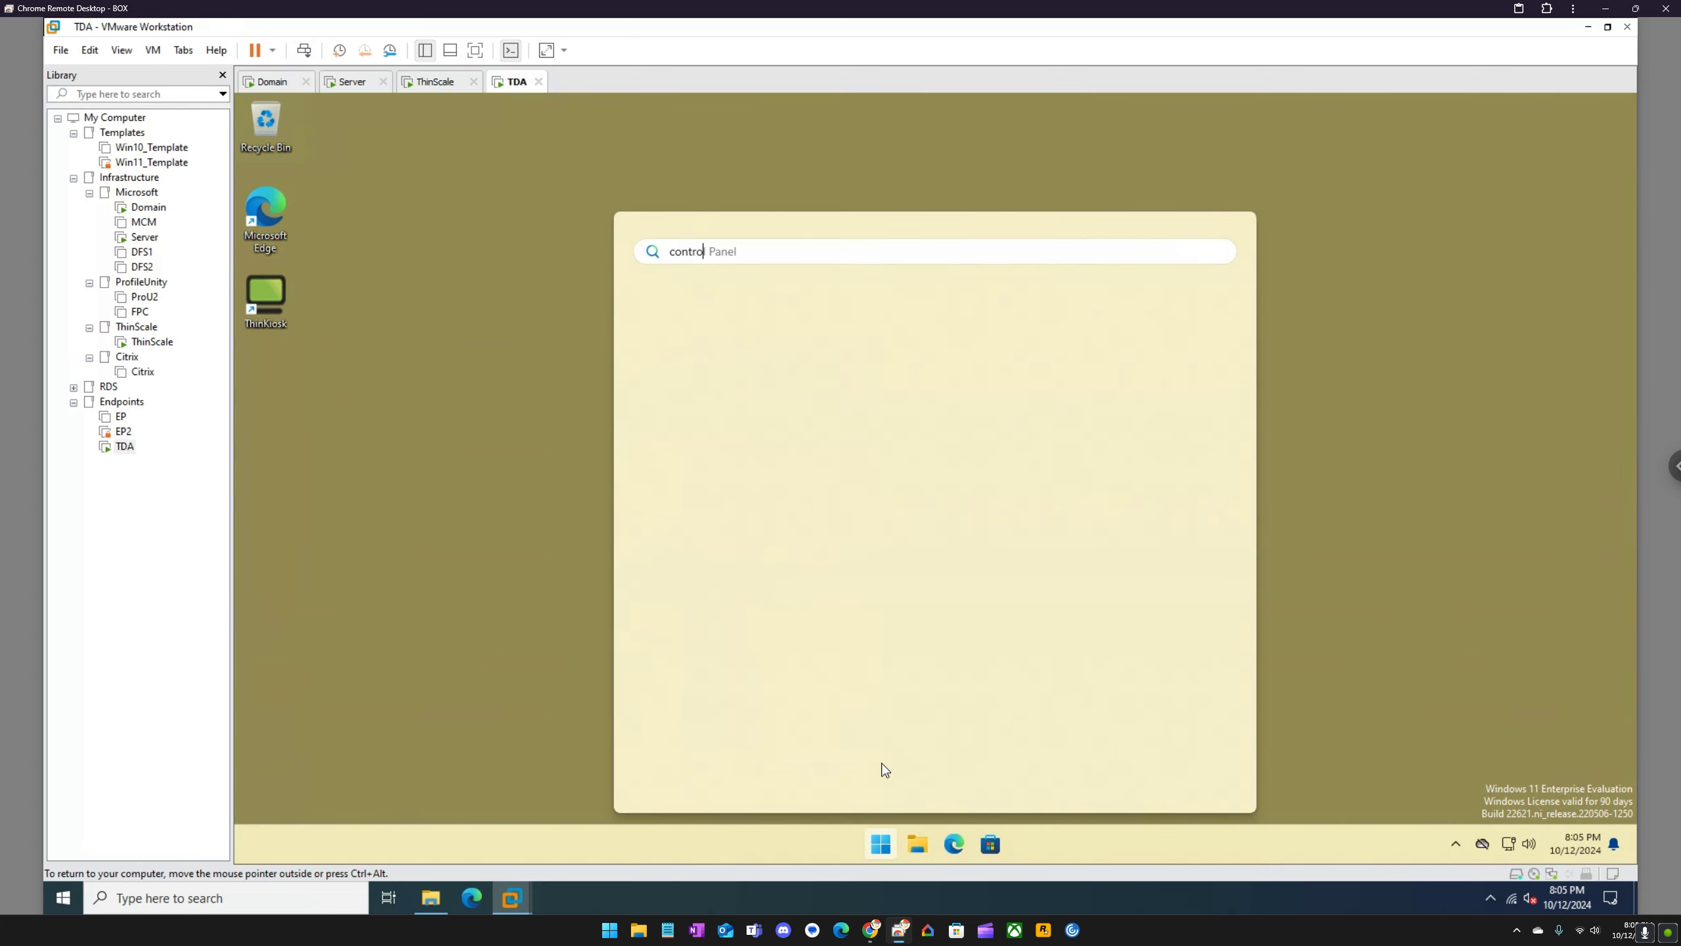